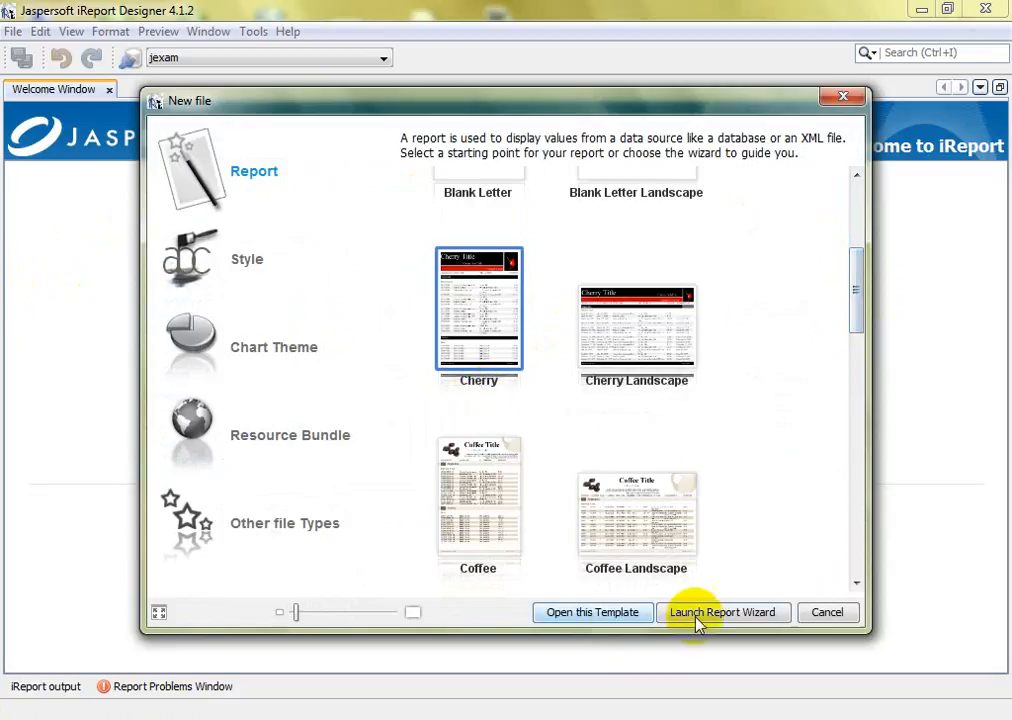
Step: Start a new report from the Cherry template with the report wizard and name it crosstab, keeping the Desktop location
left_click(700, 614)
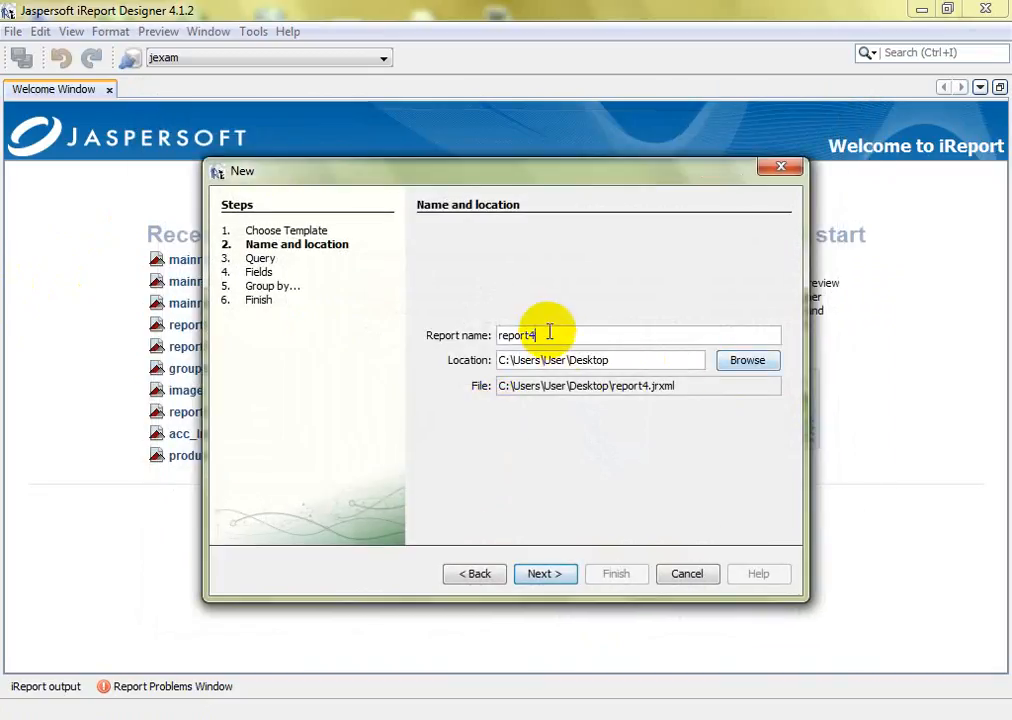
left_click_drag(549, 334, 483, 338)
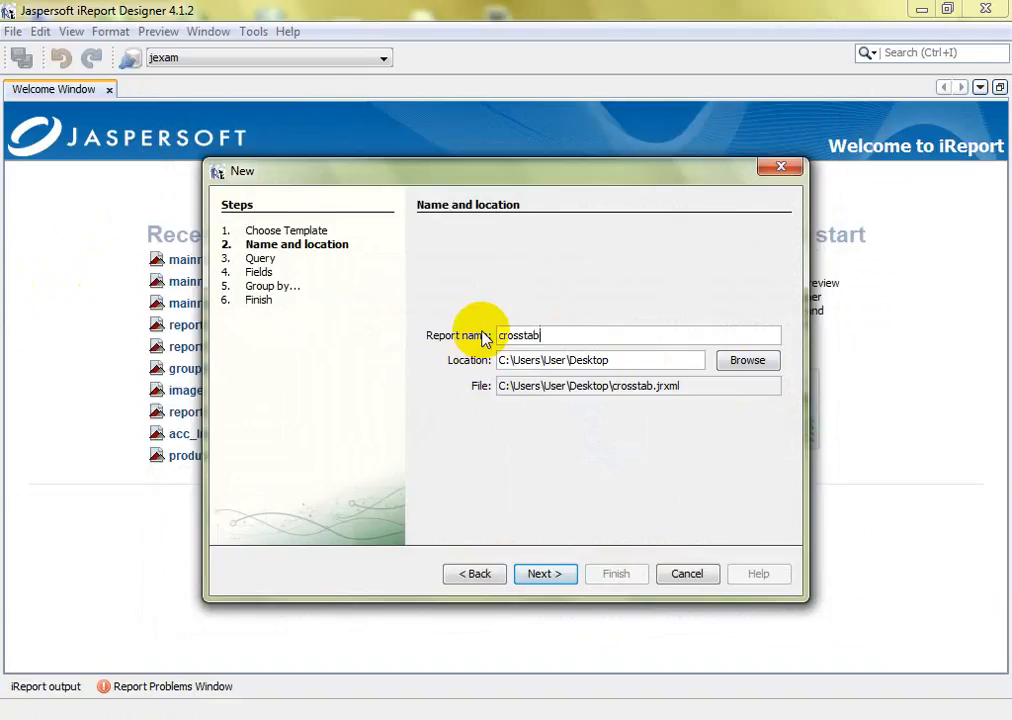
left_click(540, 577)
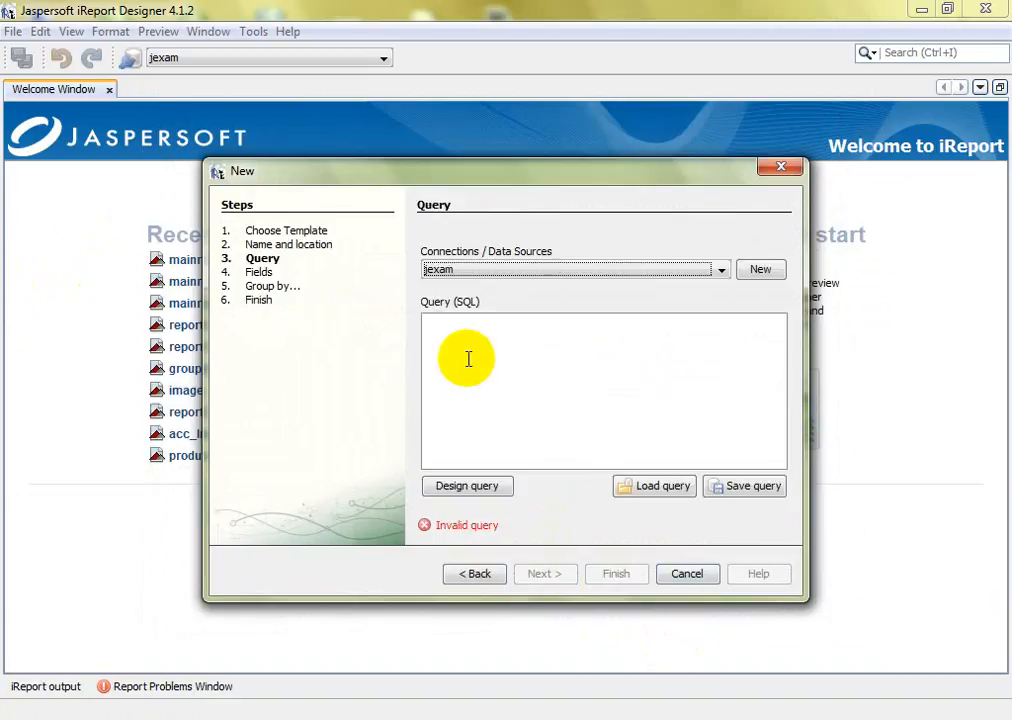
Step: Check the budget table in MySQL Query Browser, return to iReport Designer and submit the query SELECT * FROM budget on the jexam connection
left_click(457, 717)
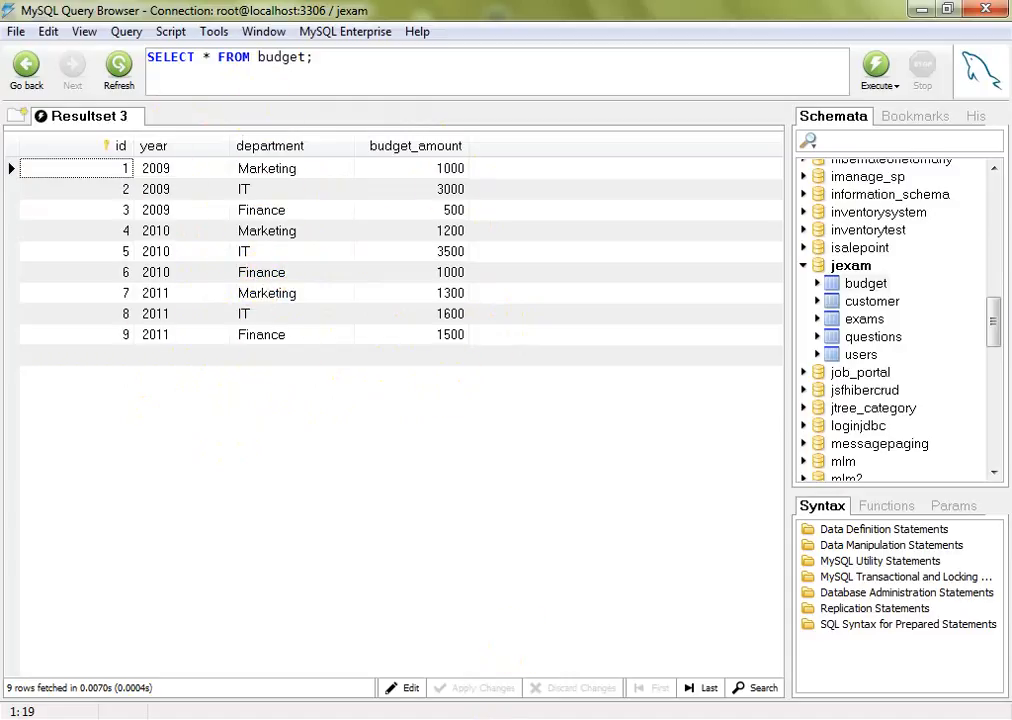
mouse_move(516, 718)
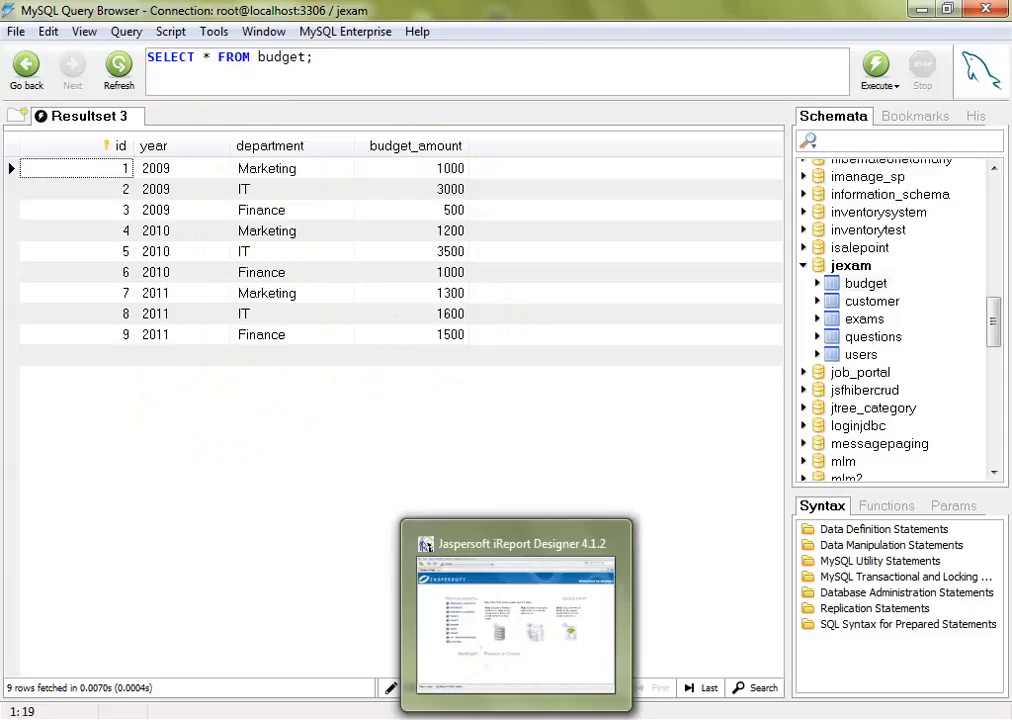
left_click(516, 600)
type("SELECT * FROM budget")
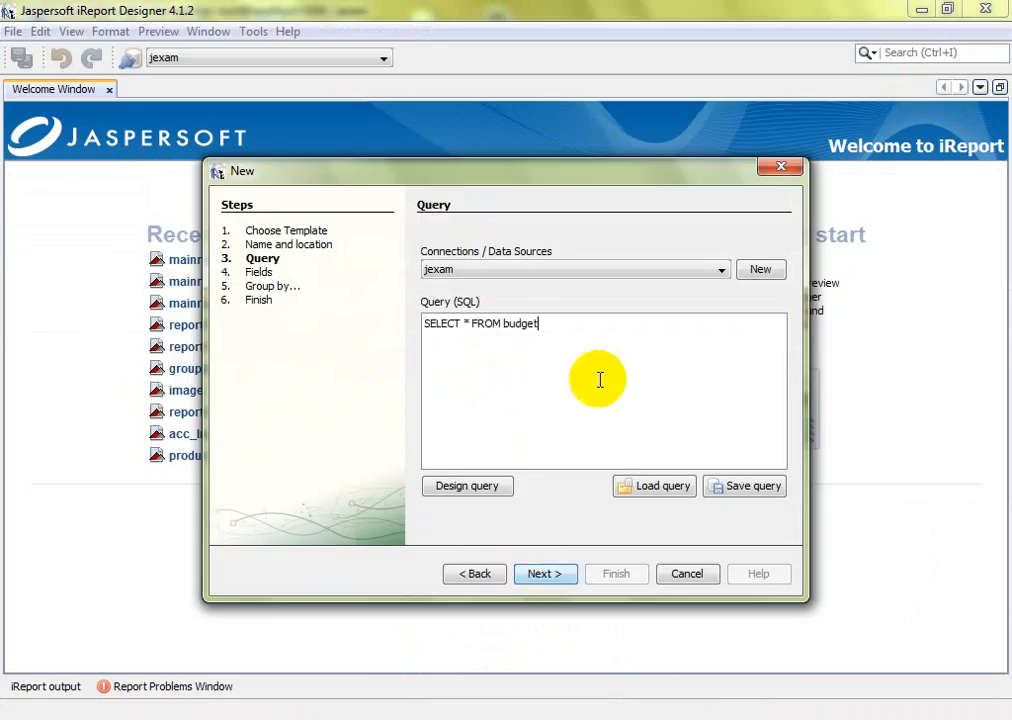
left_click(549, 572)
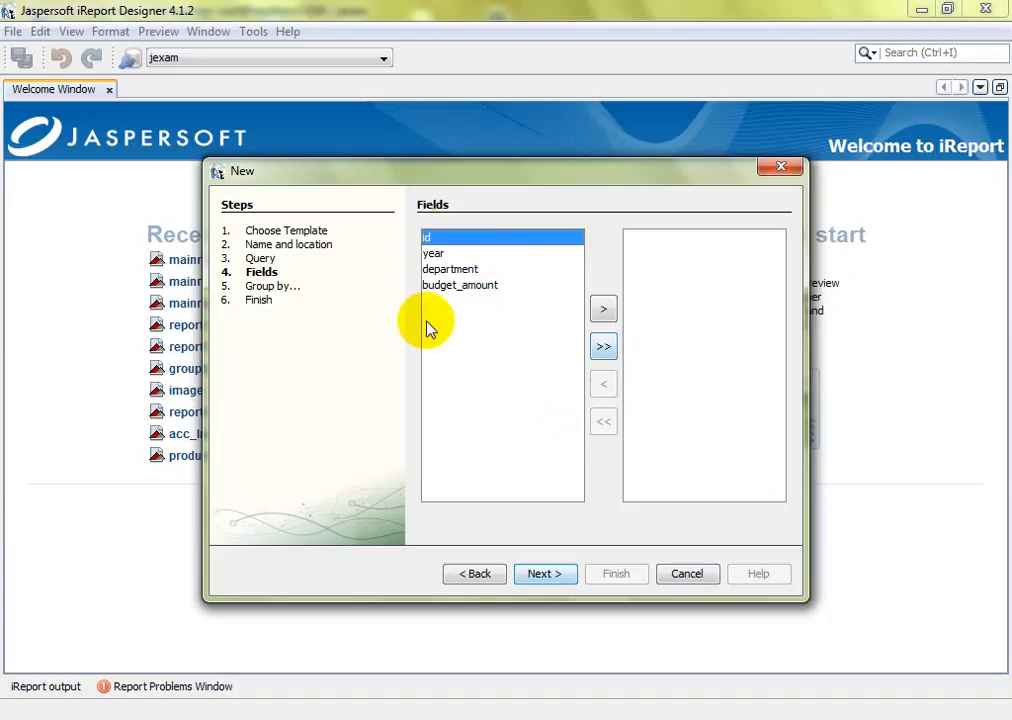
Step: Include all the query fields in the report and finish the wizard without any grouping
left_click(447, 254)
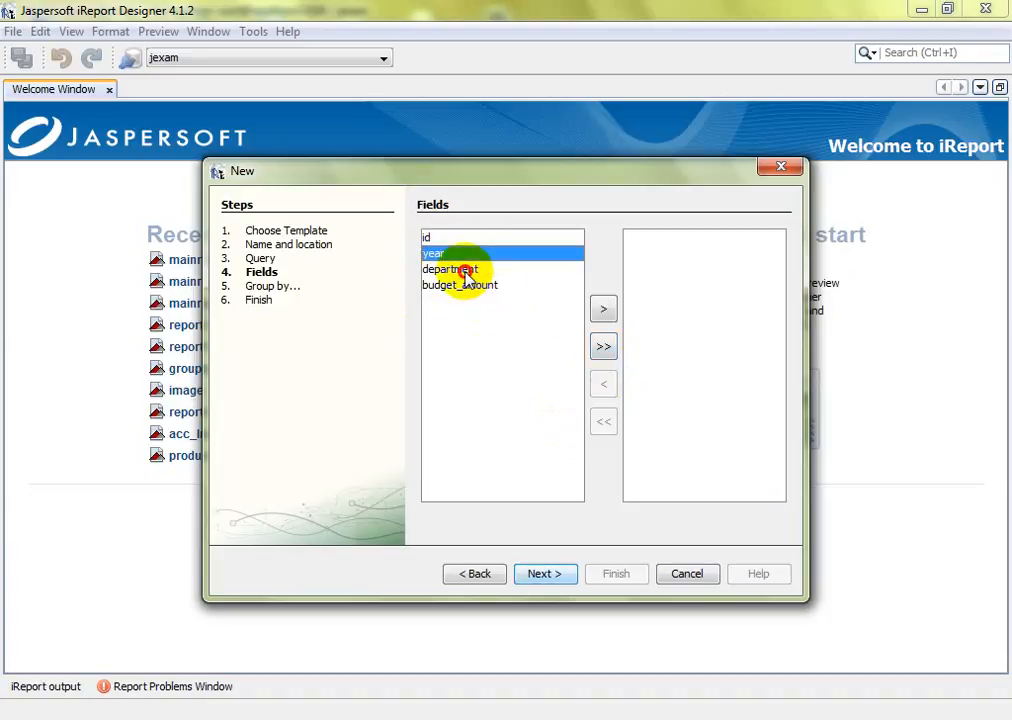
left_click(462, 286)
left_click(440, 254)
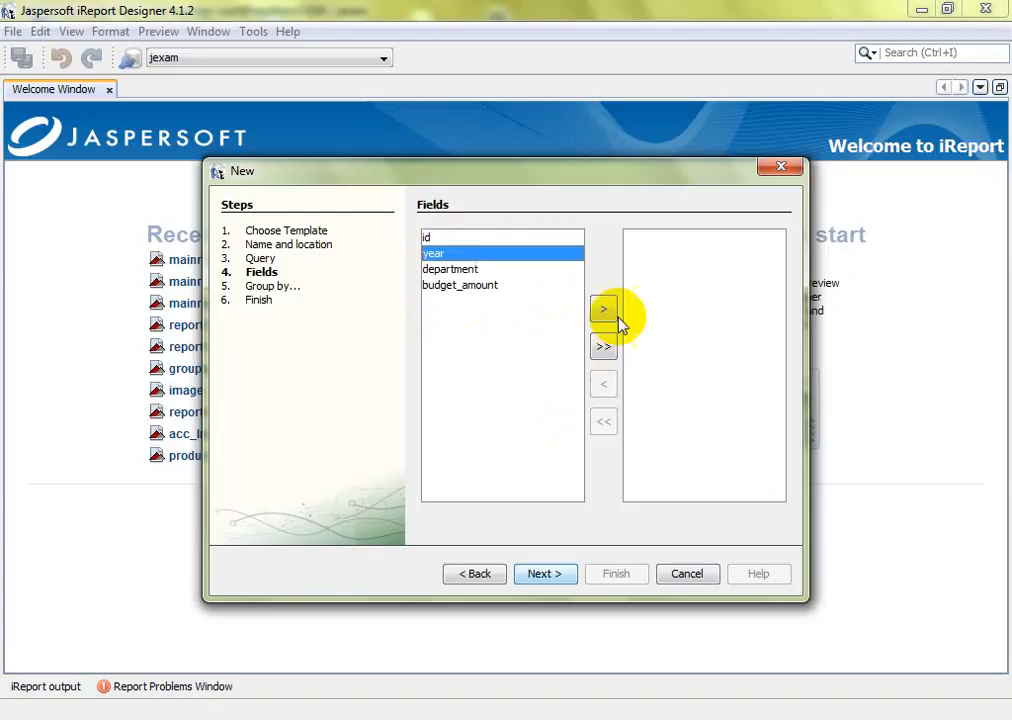
left_click(603, 346)
left_click(671, 407)
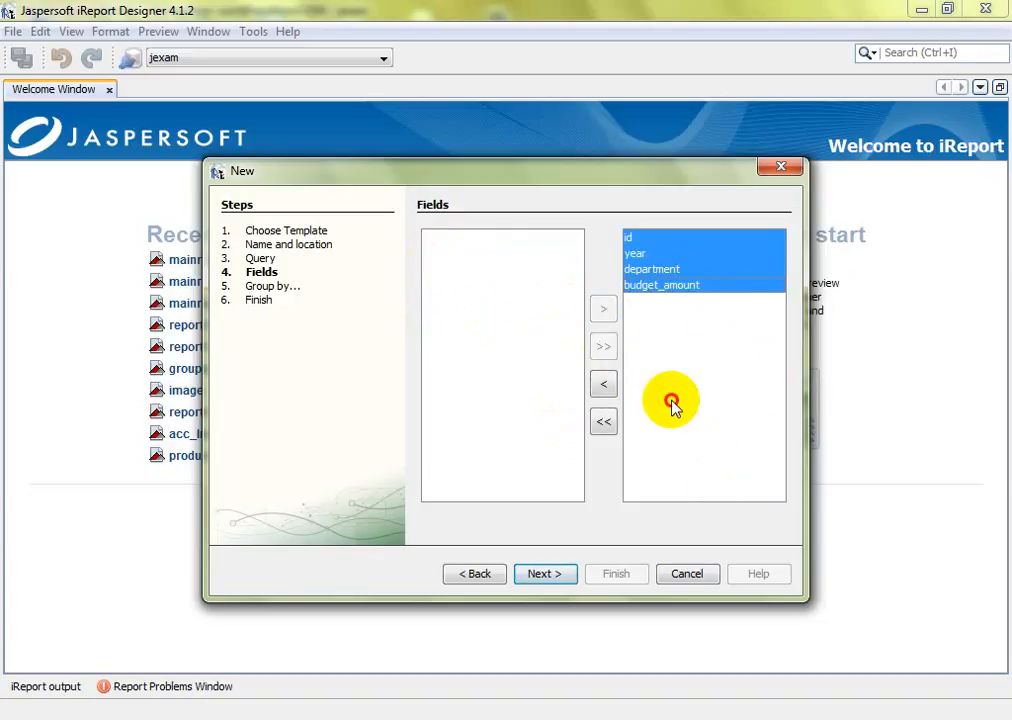
left_click(543, 574)
left_click(543, 574)
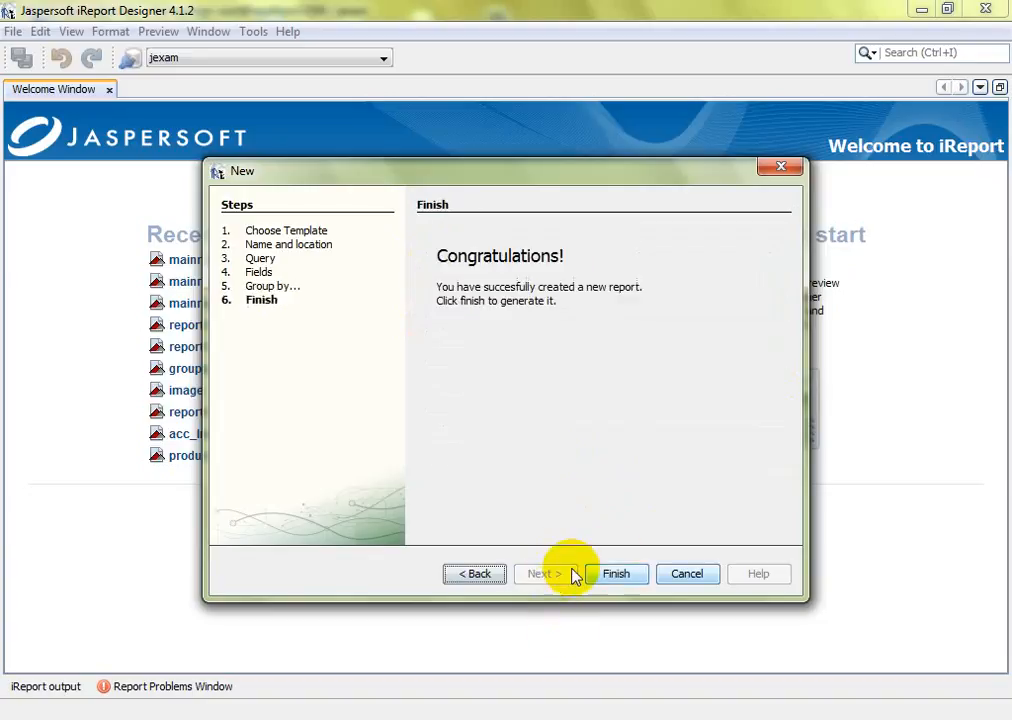
left_click(616, 574)
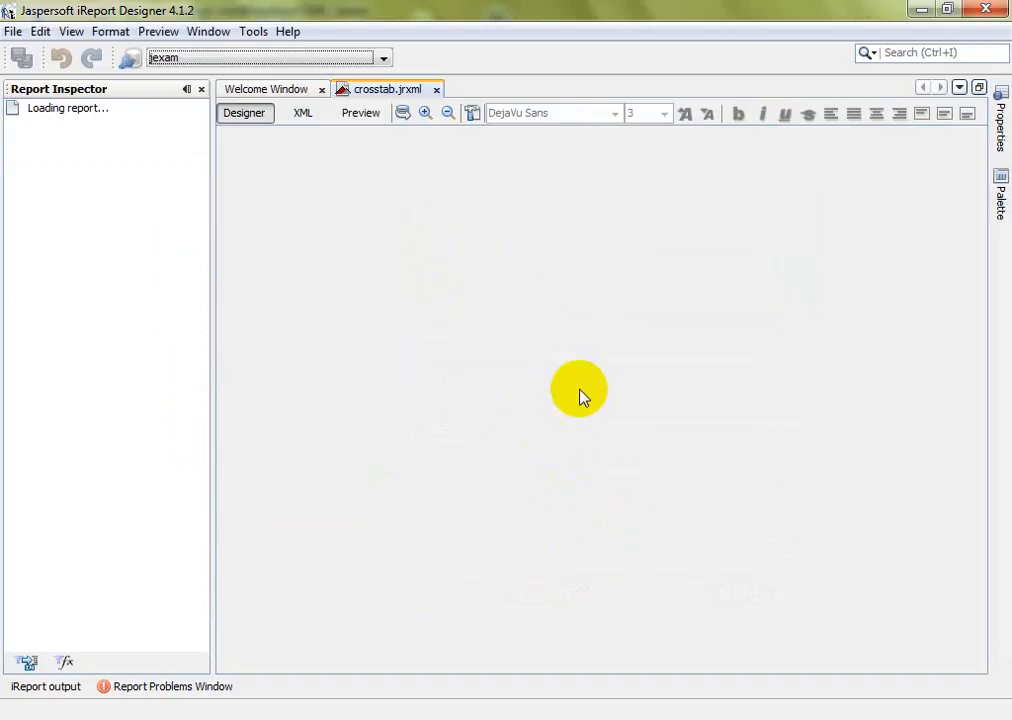
Step: Preview the generated report with its budget rows and return to the design view
left_click(433, 374)
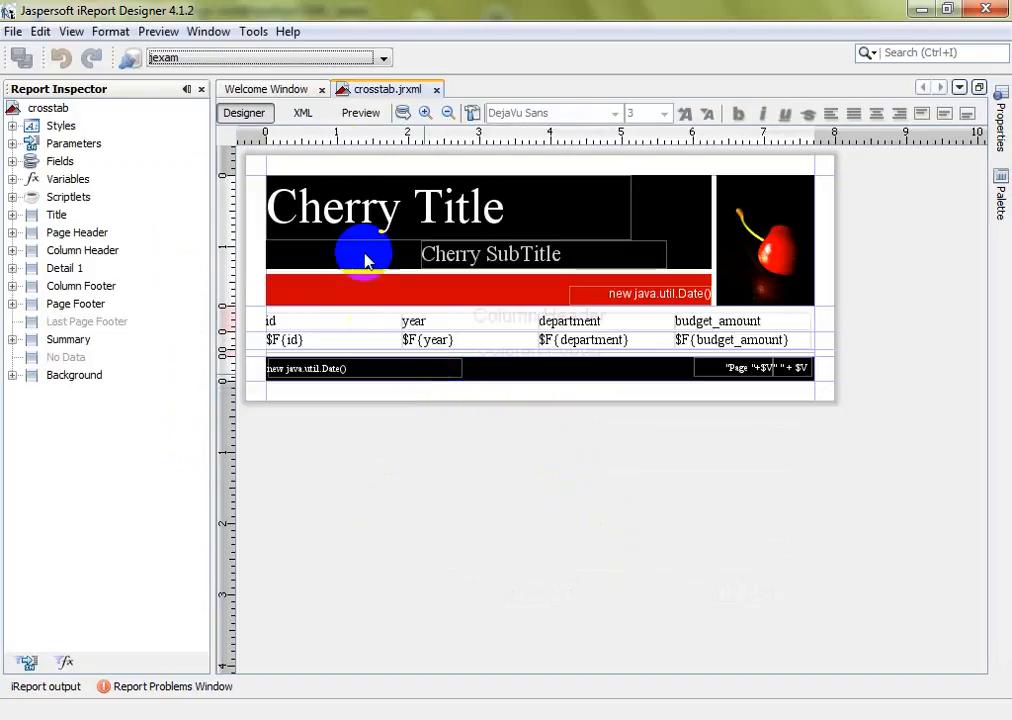
left_click(361, 116)
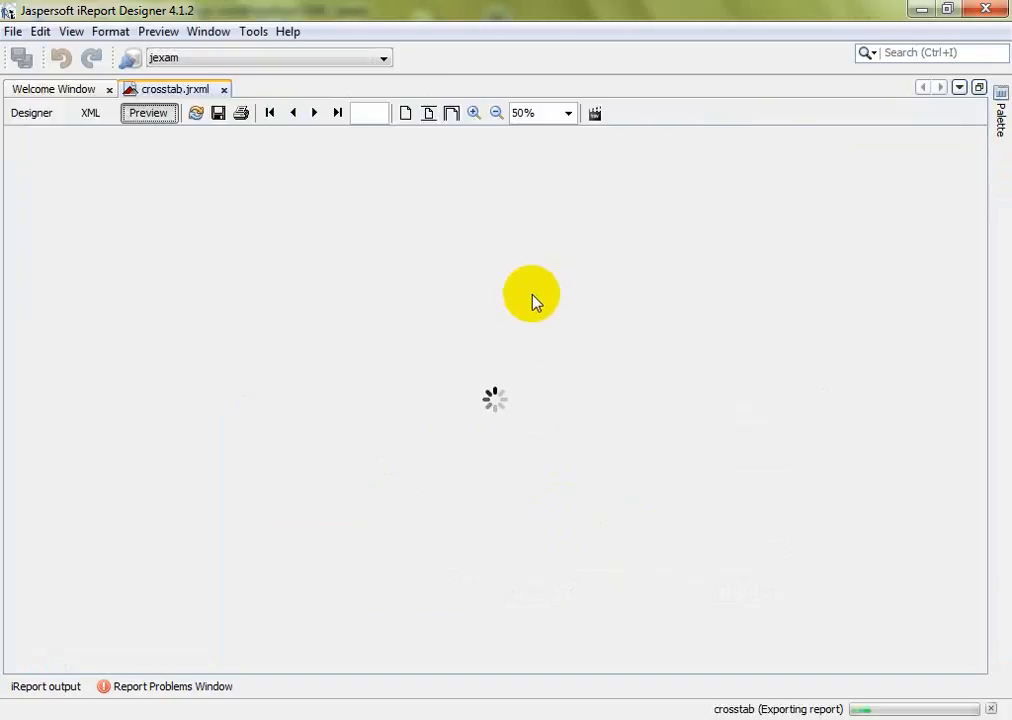
scroll(270, 376, "down", 1)
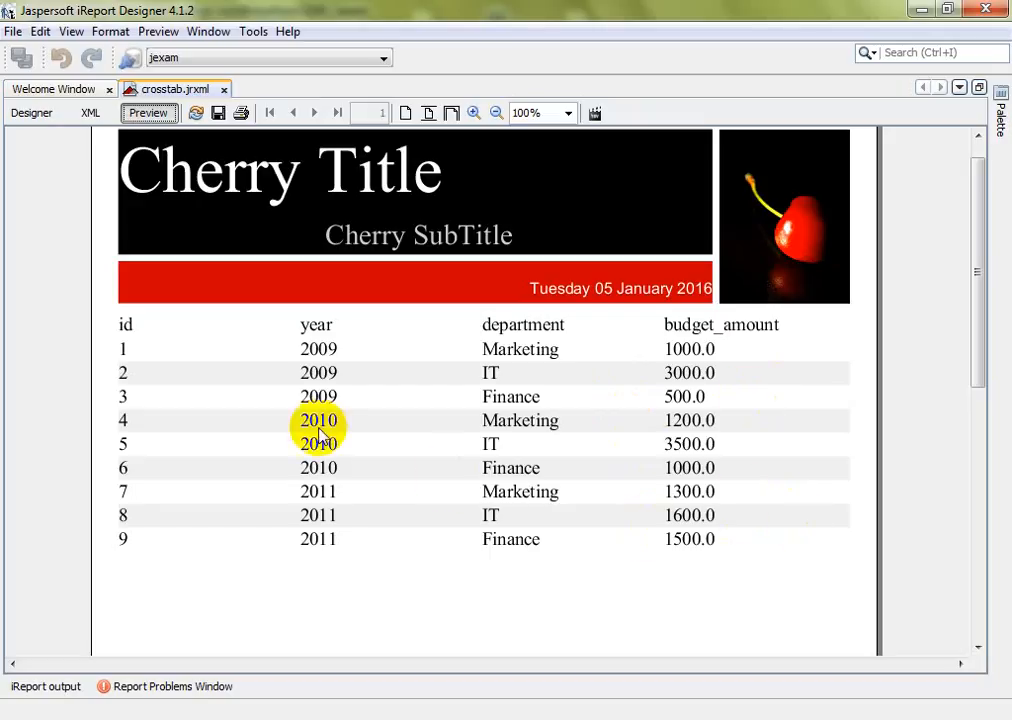
left_click(445, 278)
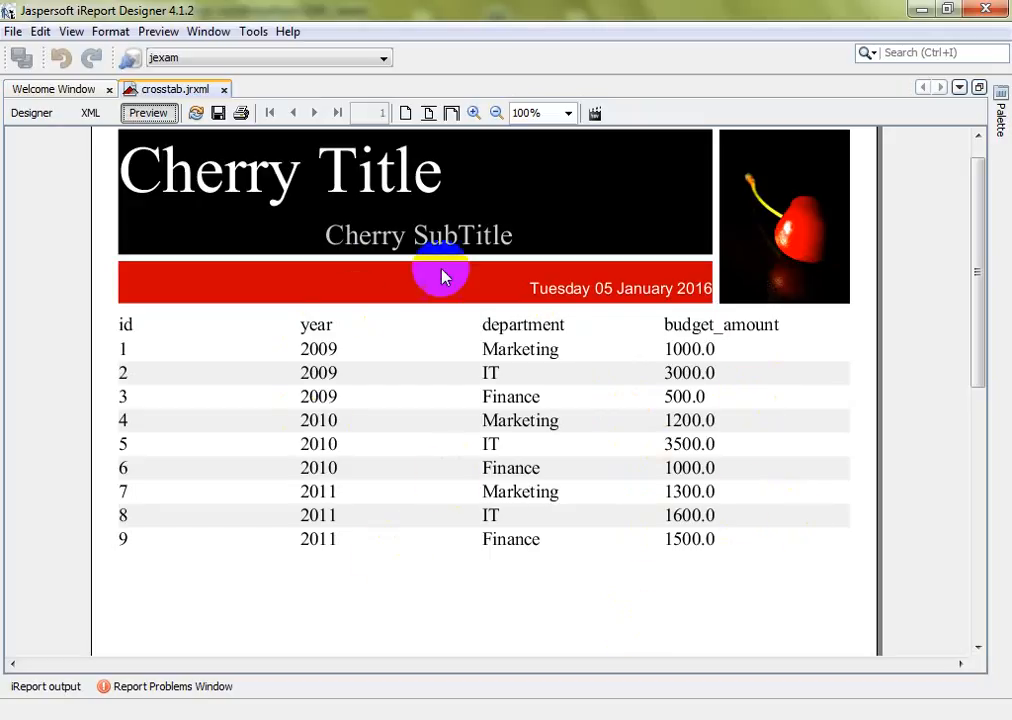
left_click(30, 116)
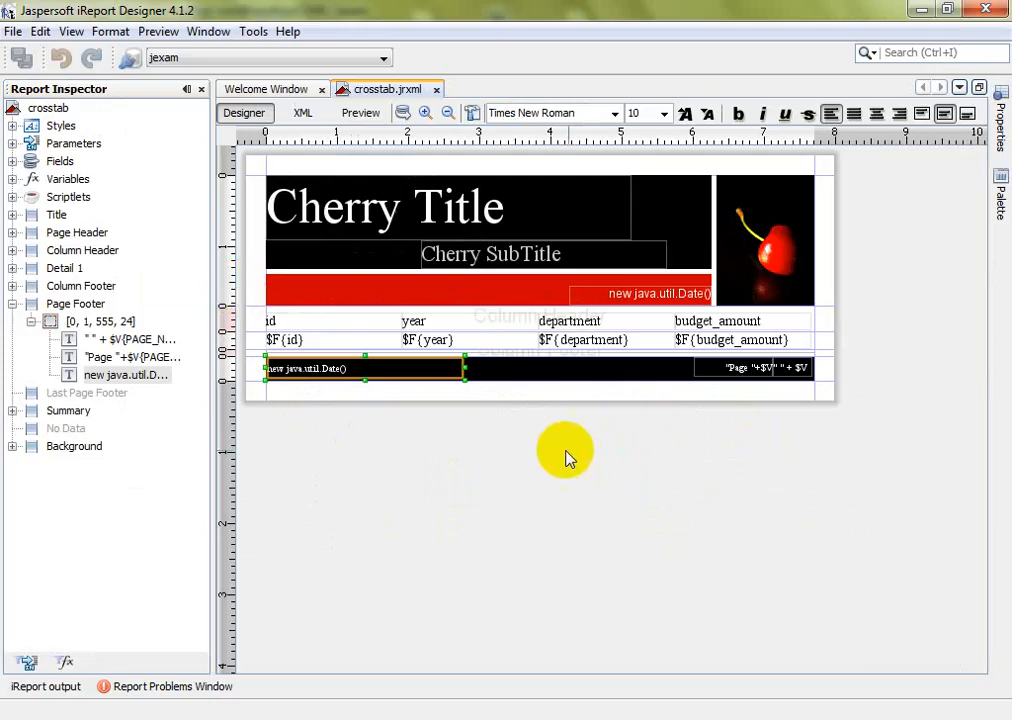
Step: Try to reduce the Column Footer band's height by moving its lower boundary slightly upward
left_click(529, 392)
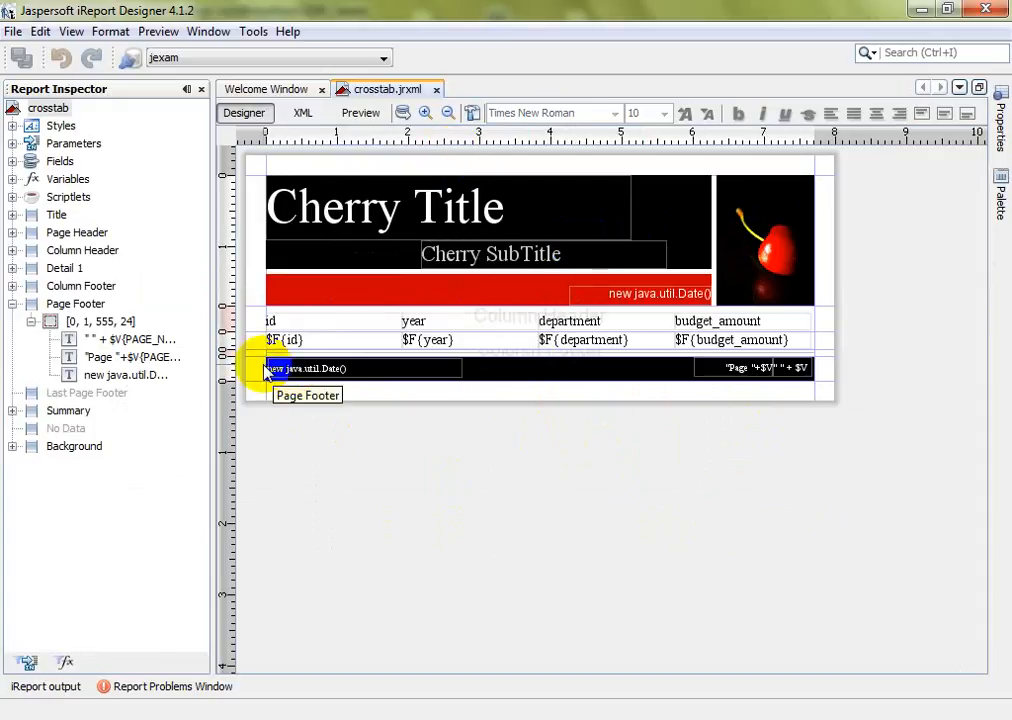
left_click_drag(261, 358, 255, 350)
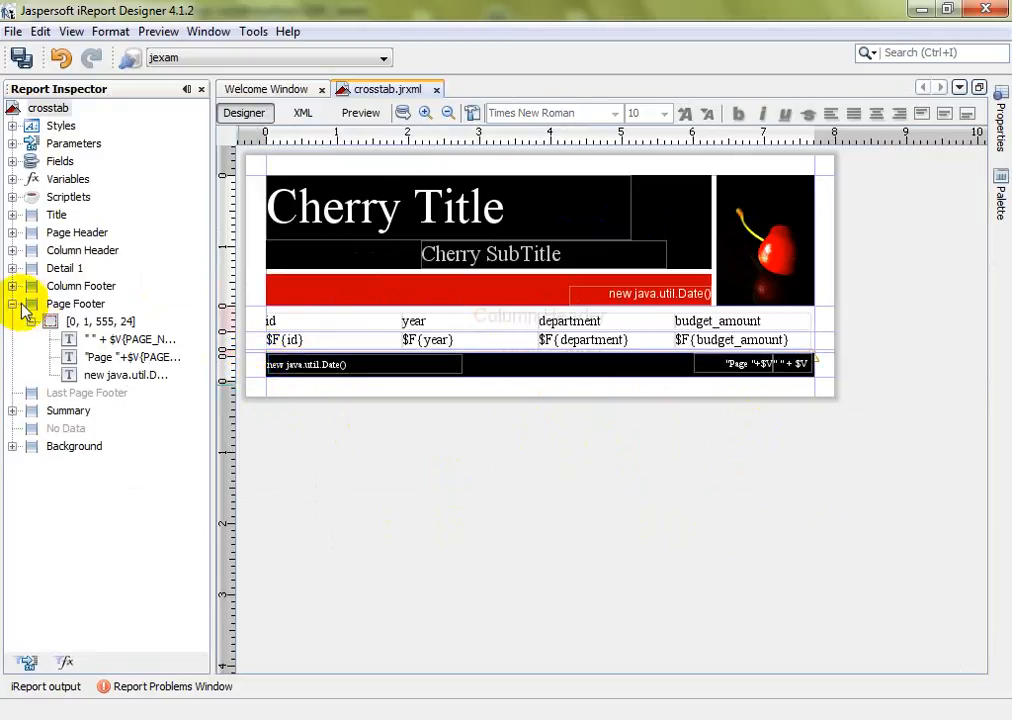
Step: Increase the Summary band's height in its properties to open an empty area below the page footer
left_click(13, 303)
left_click(78, 340)
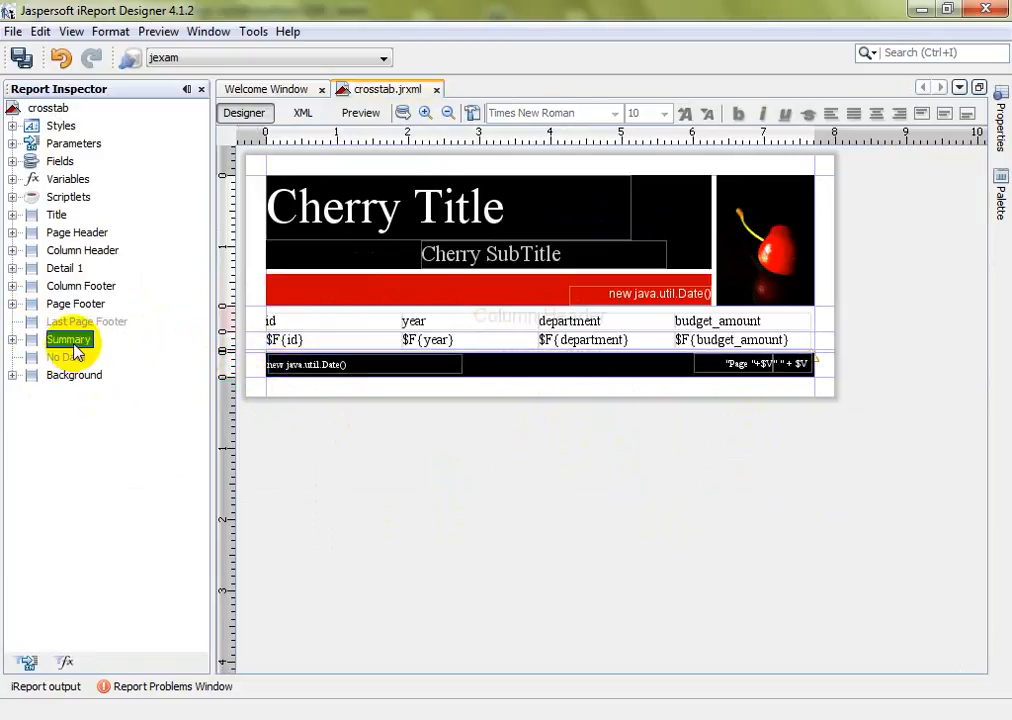
left_click(1000, 125)
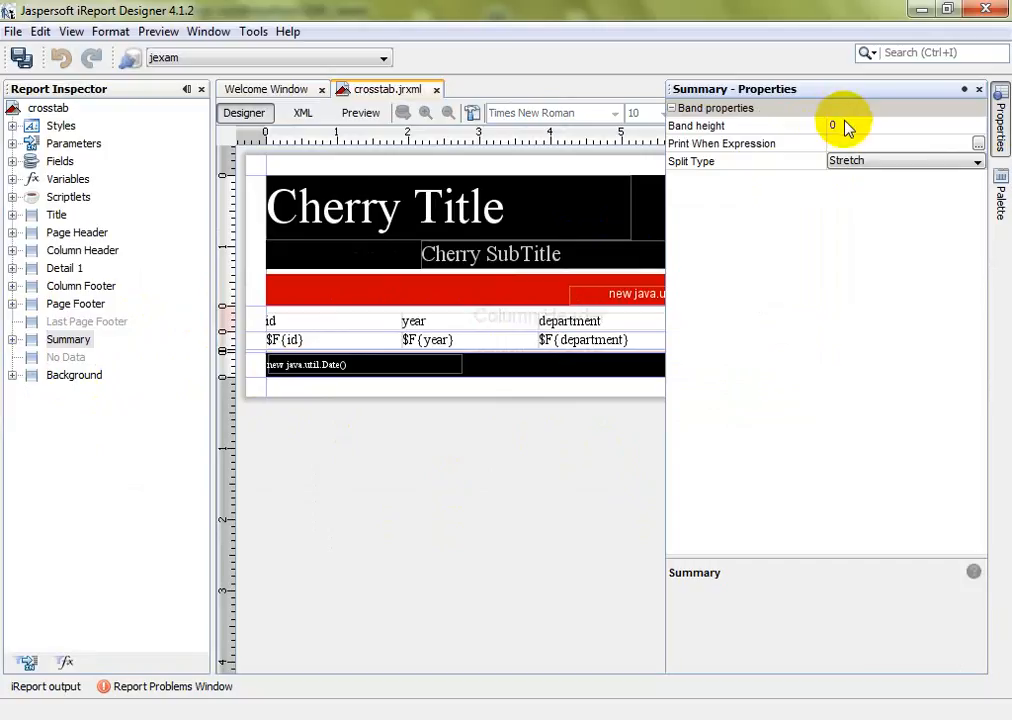
left_click(831, 126)
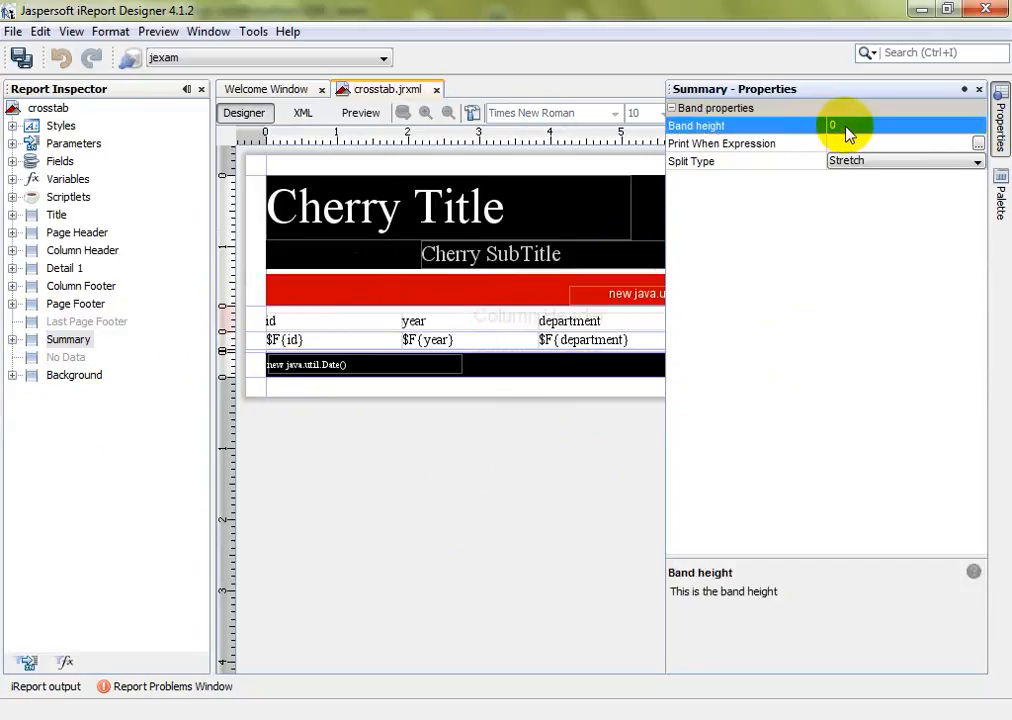
left_click(846, 126)
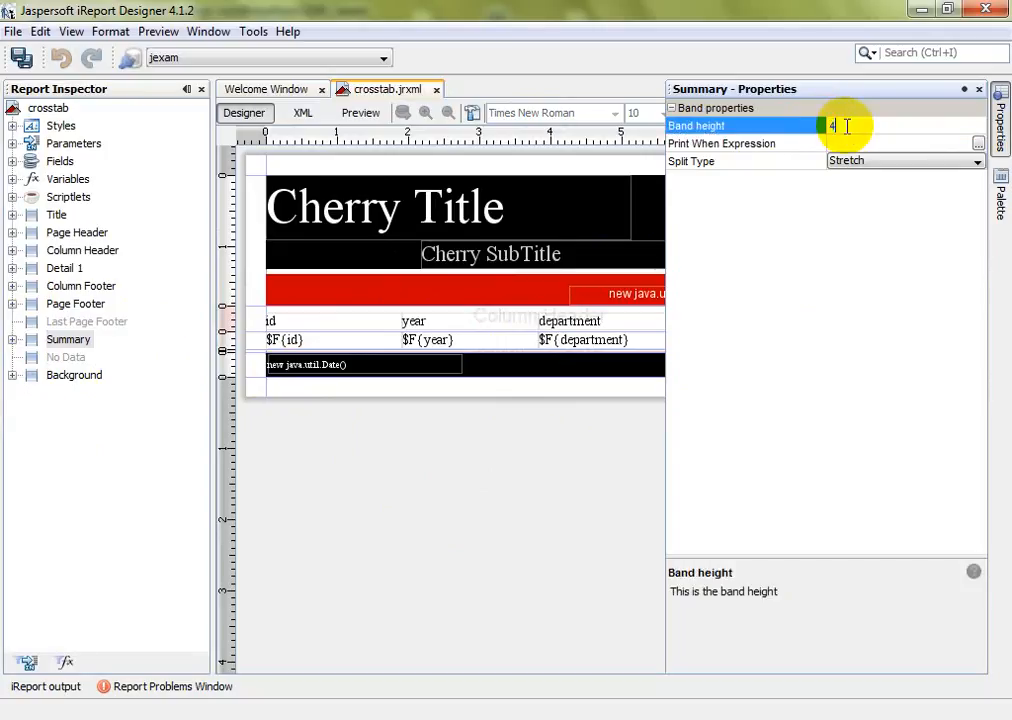
key("Return")
left_click(542, 397)
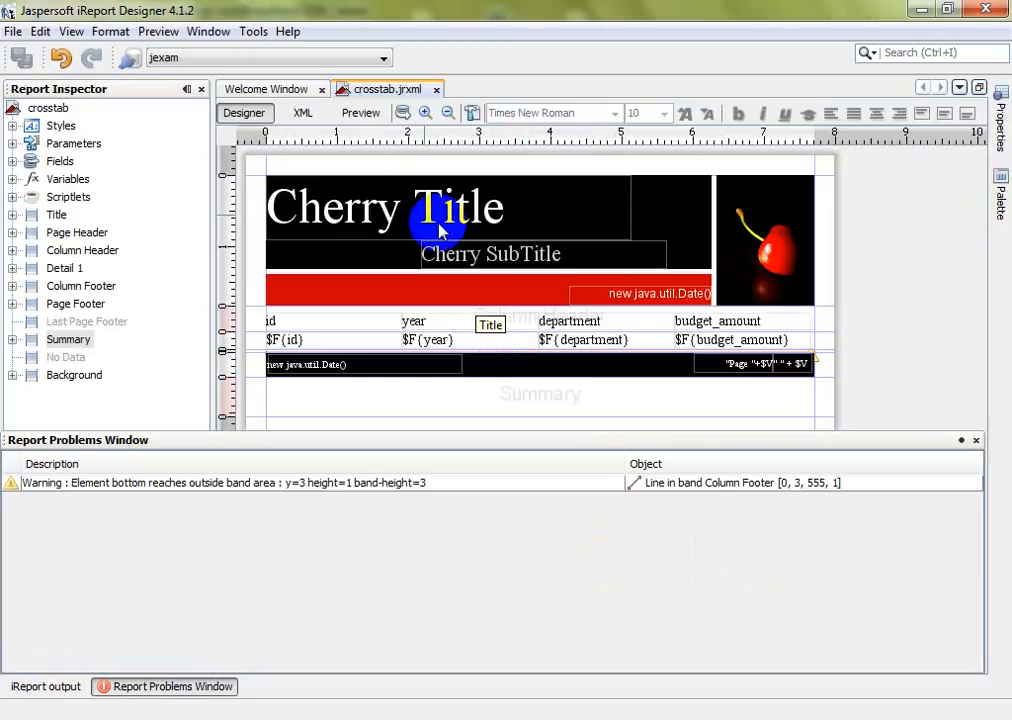
Step: Try to preview the report and examine the reported problem about the line in the Column Footer band
left_click(356, 115)
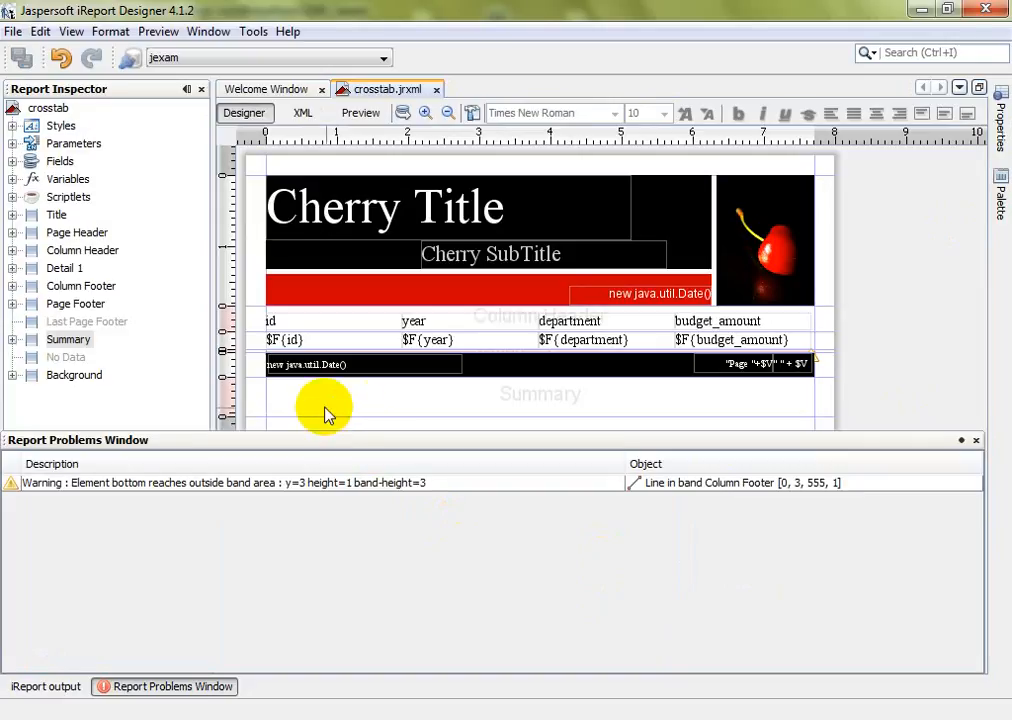
left_click(248, 388)
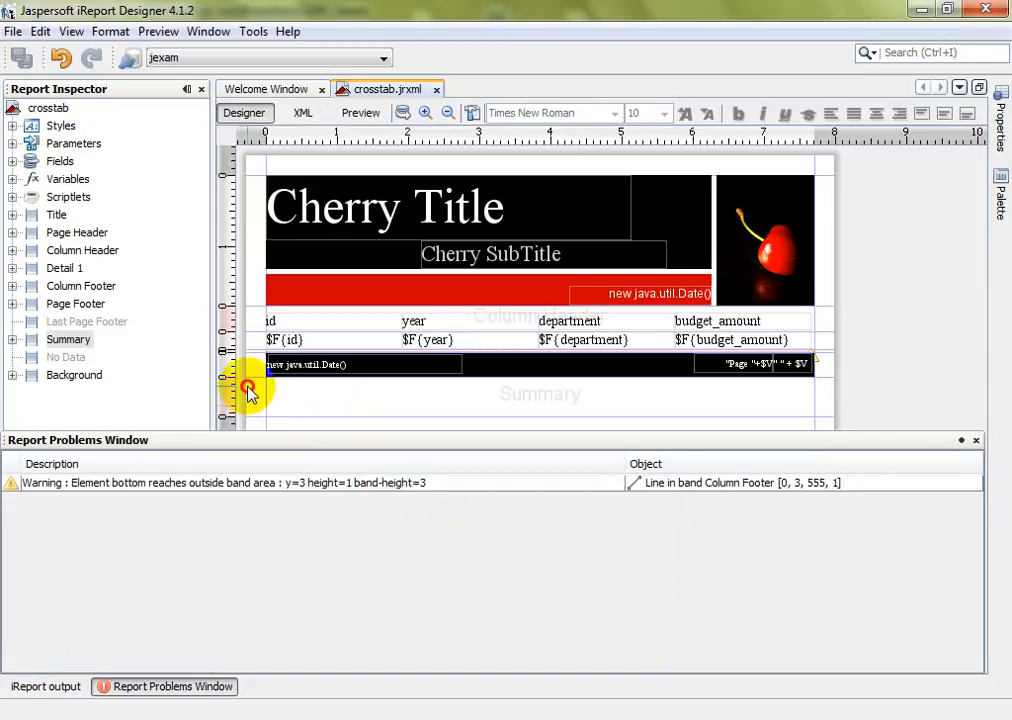
left_click(438, 484)
left_click(427, 410)
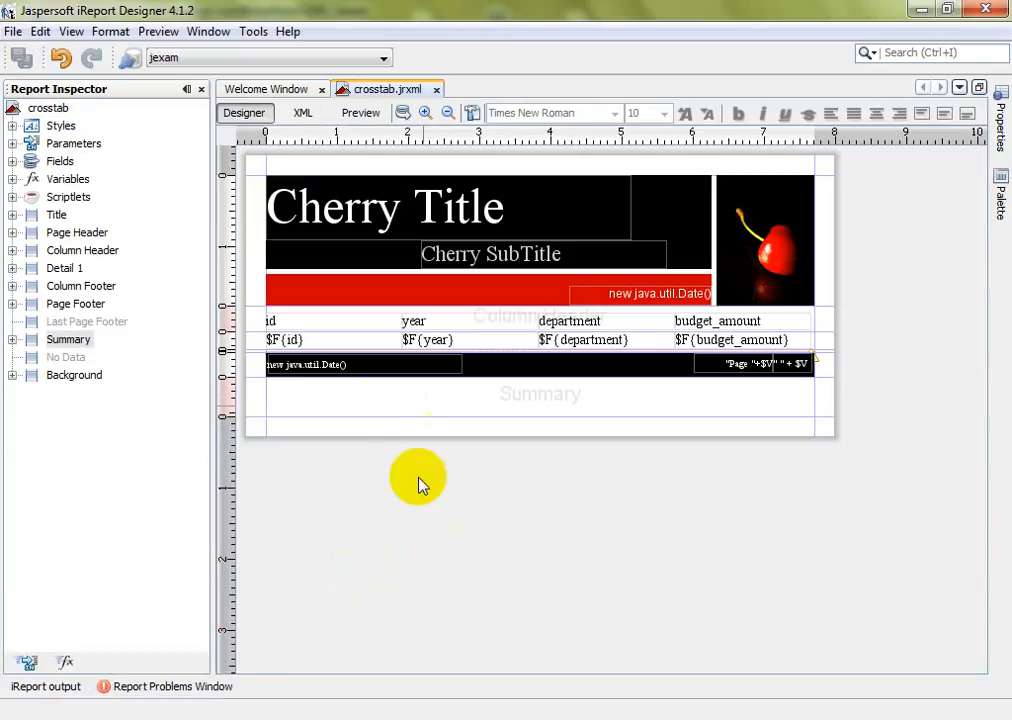
left_click(321, 395)
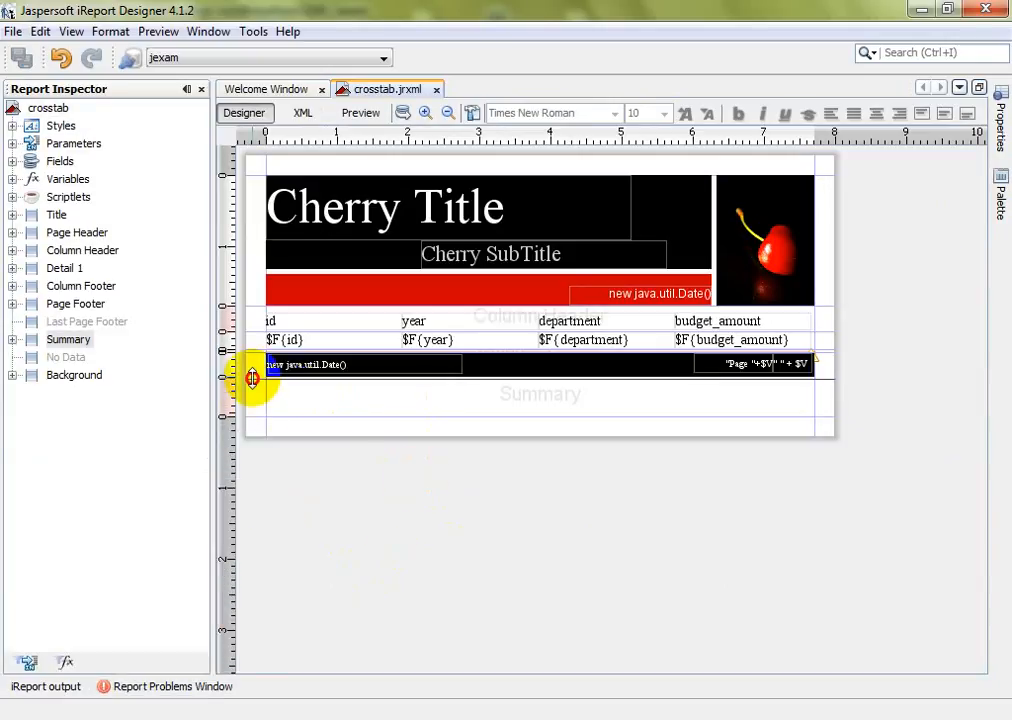
Step: Try to enlarge the Page Footer band slightly, attempt another preview and undo the footer band resizing
left_click_drag(254, 376, 254, 379)
left_click(388, 210)
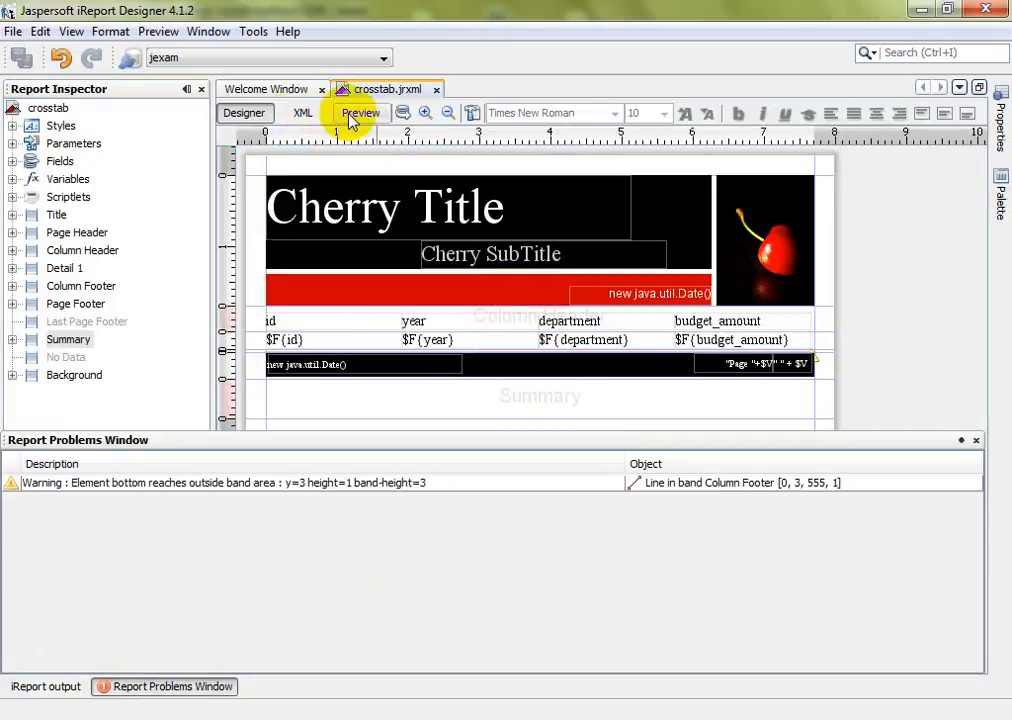
left_click(899, 339)
left_click(452, 412)
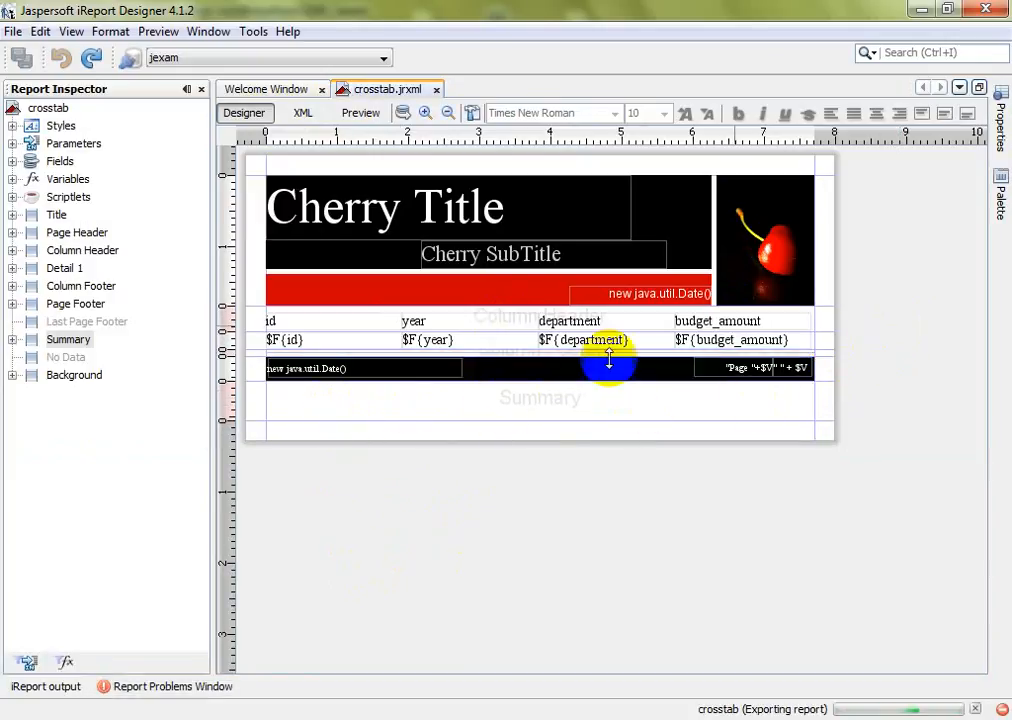
Step: Preview the report with the restored footer bands and return to the design view
left_click(362, 114)
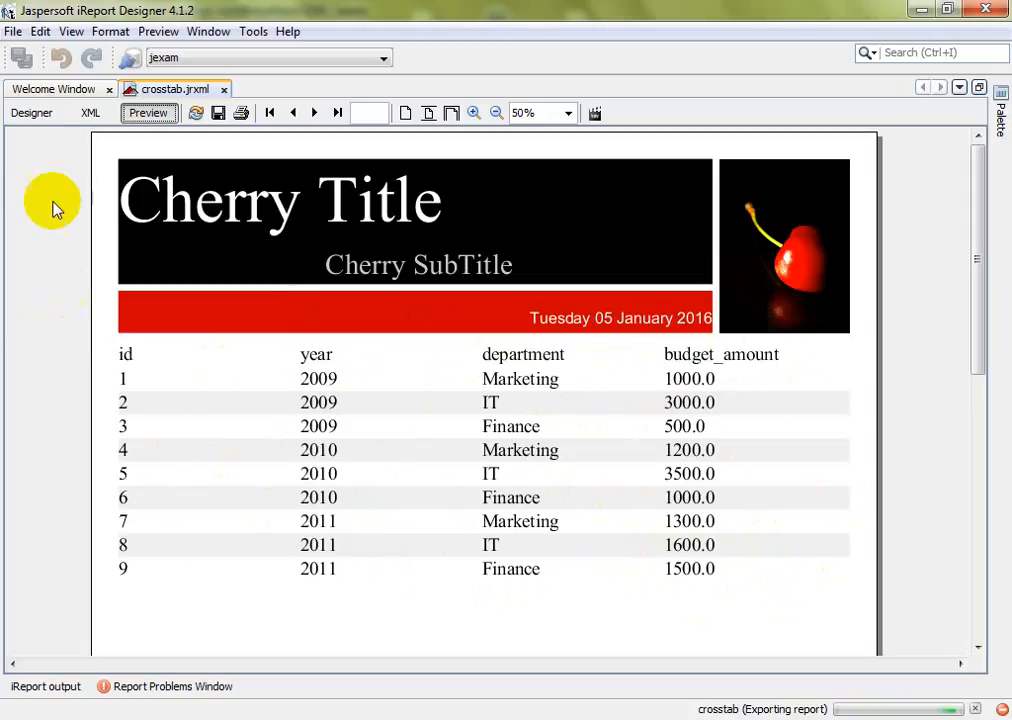
left_click(36, 115)
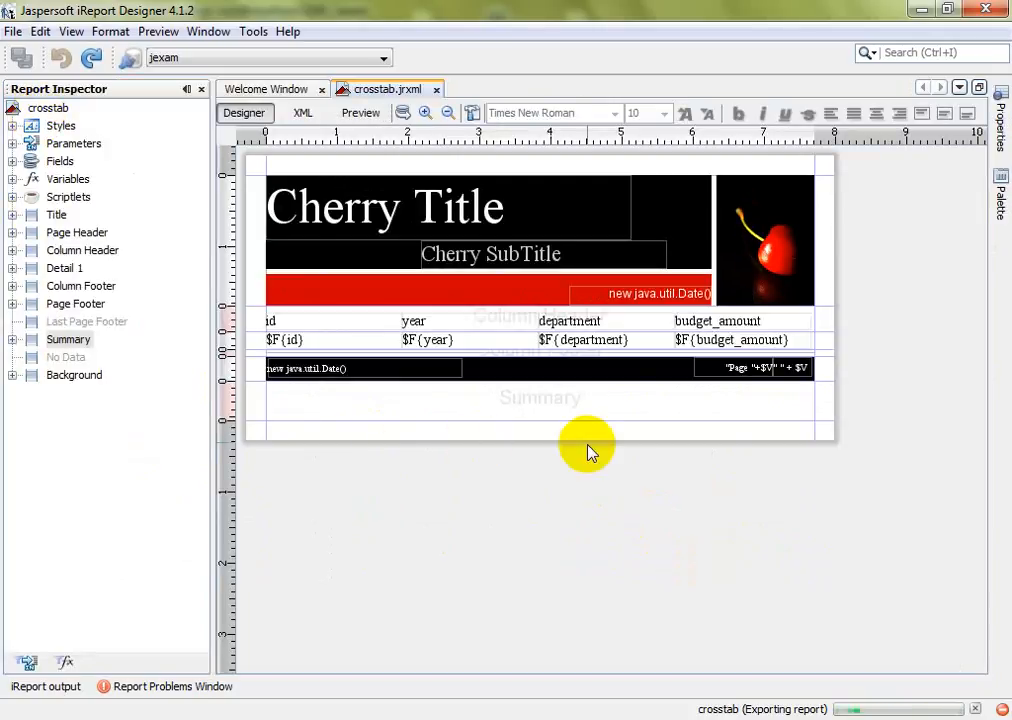
Step: Place a Crosstab element in the Summary band and base it on the Main report dataset
left_click(1000, 197)
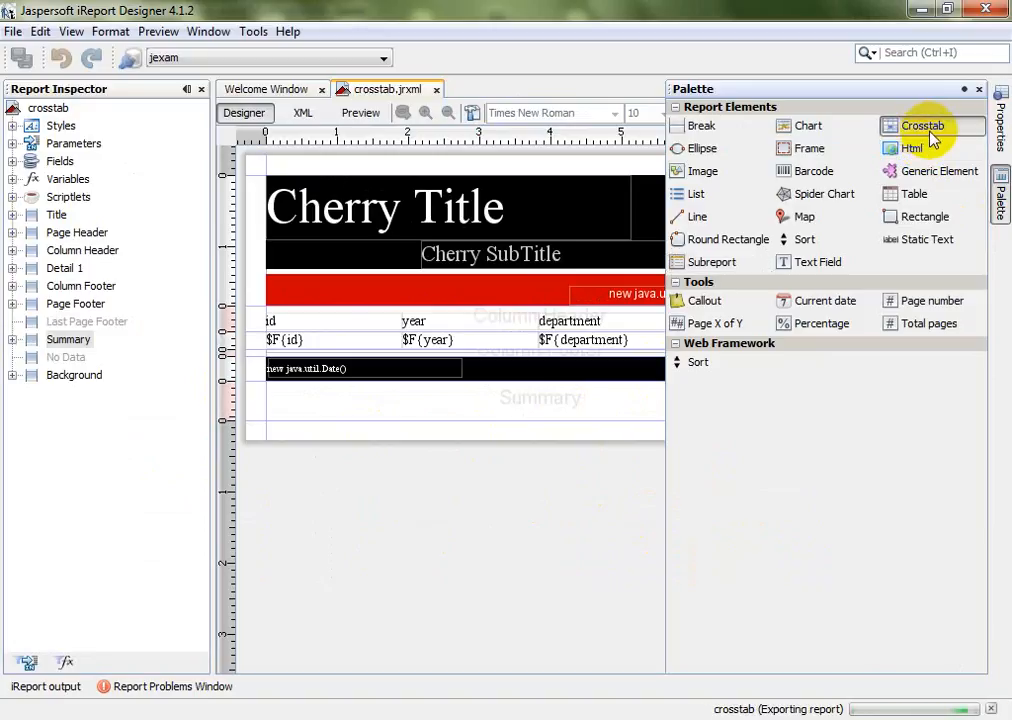
left_click_drag(942, 133, 437, 404)
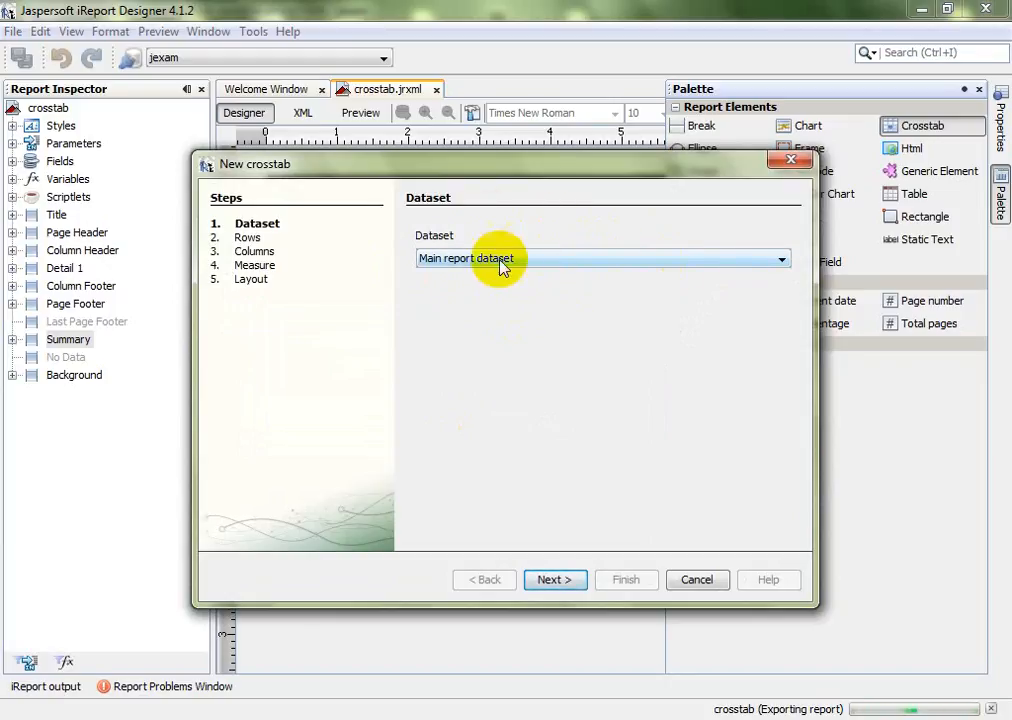
left_click(562, 579)
Step: Set the crosstab's first row group to the year field and continue to the column groups
left_click(657, 366)
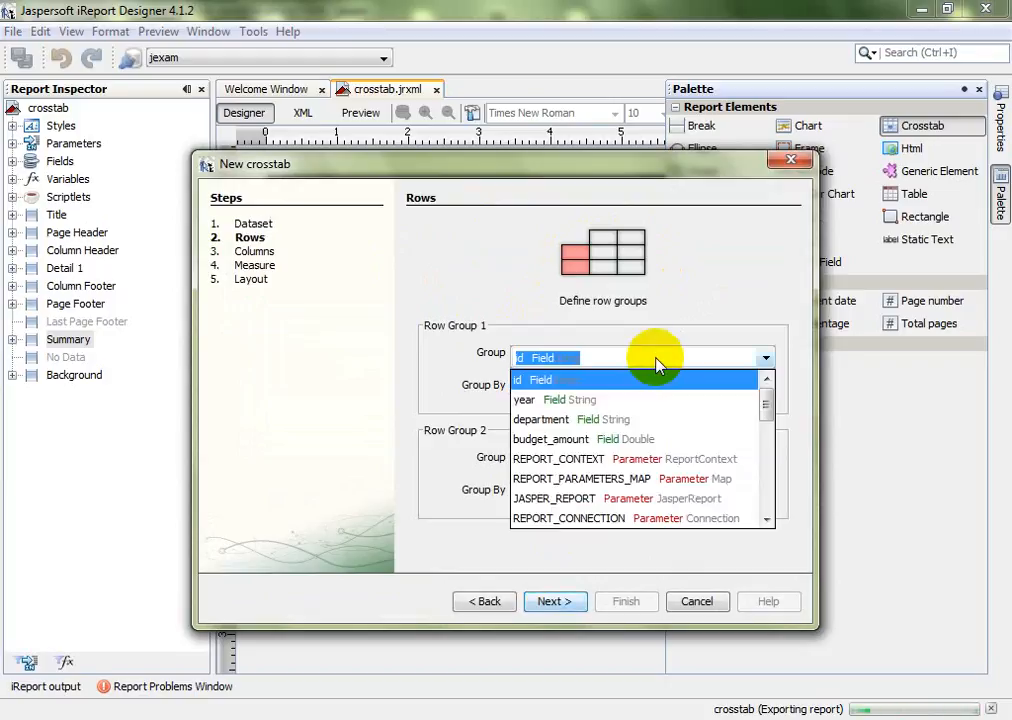
left_click(429, 355)
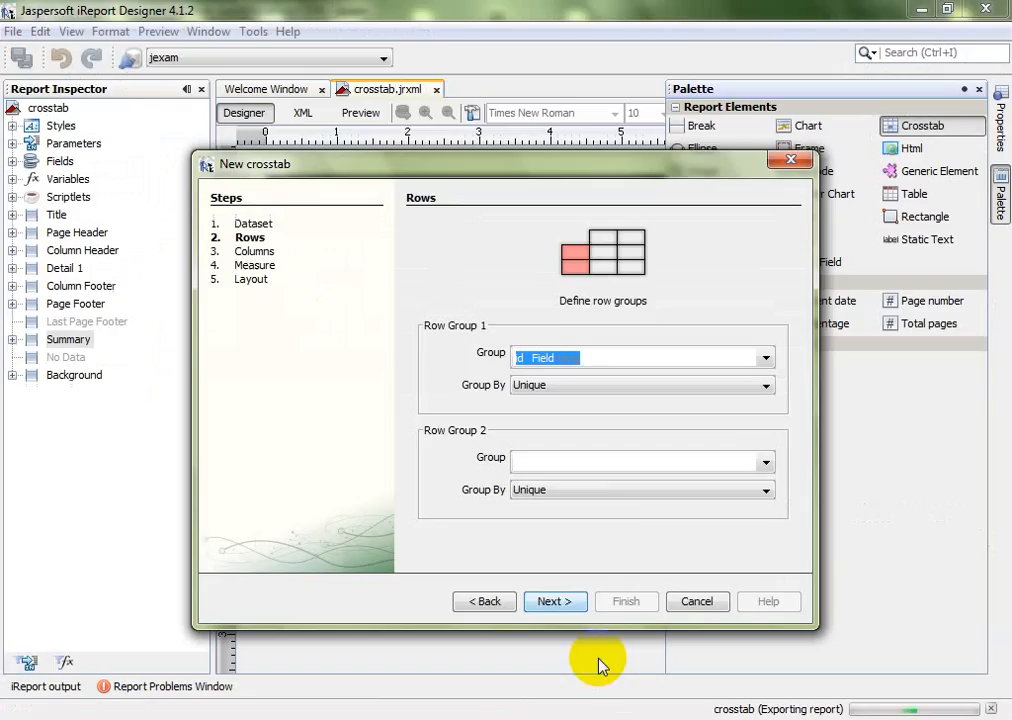
left_click(765, 358)
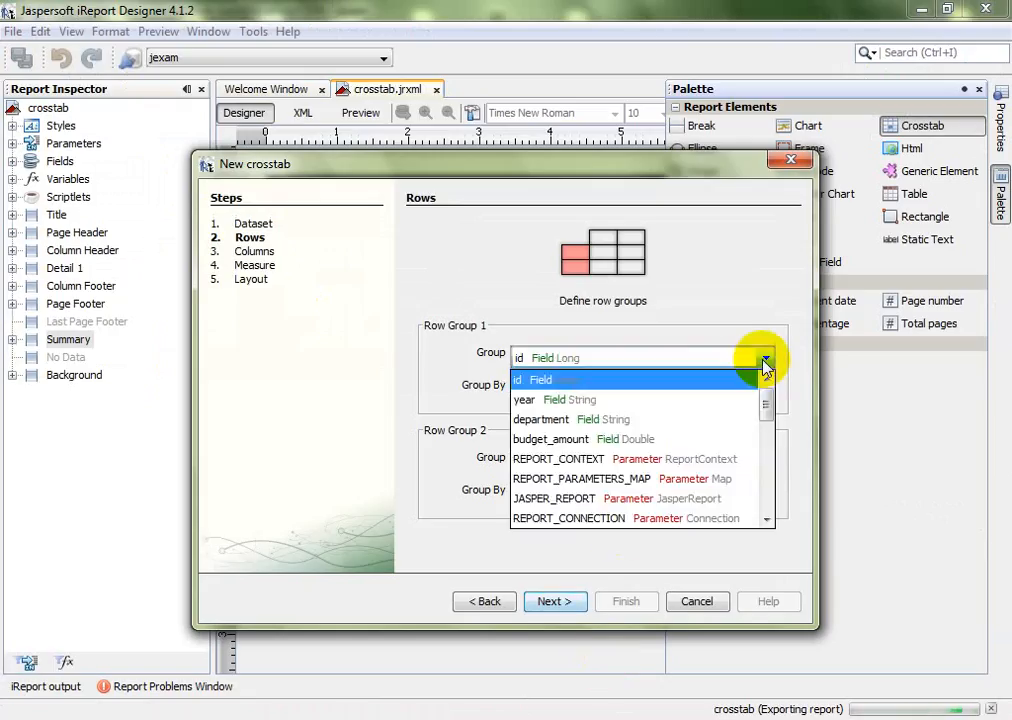
left_click(645, 399)
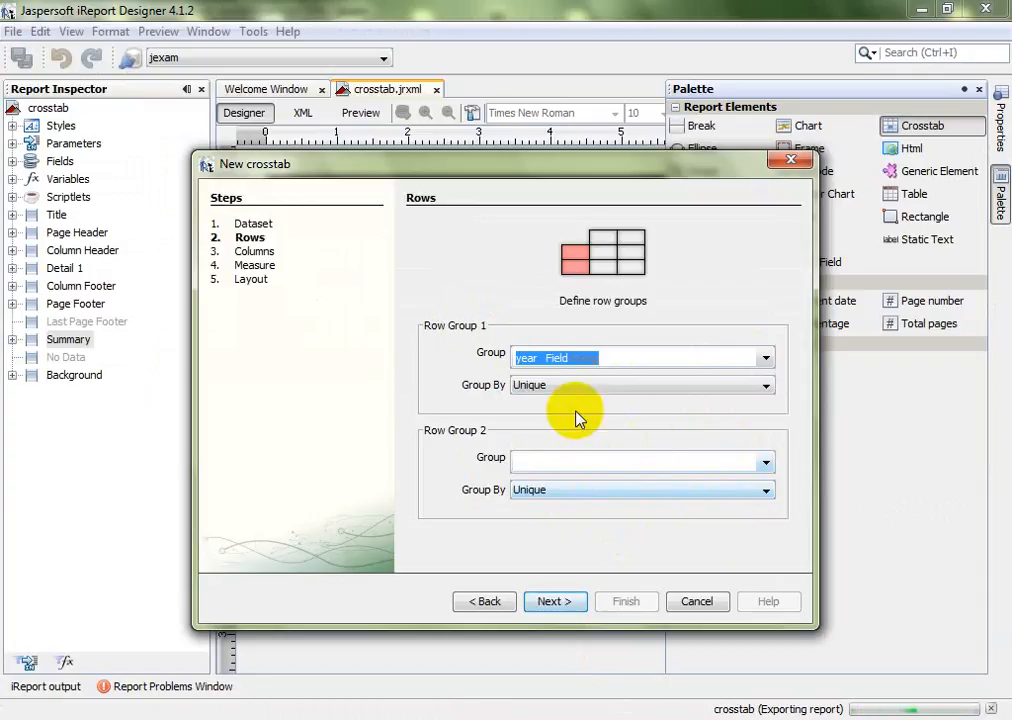
left_click(605, 358)
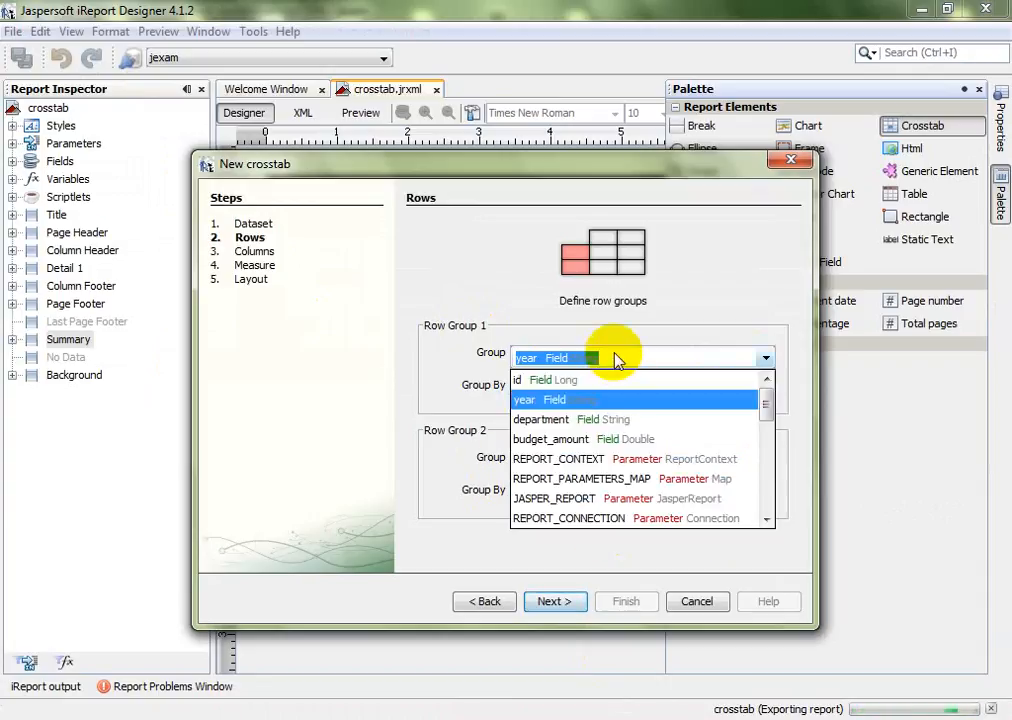
left_click(447, 332)
left_click(535, 601)
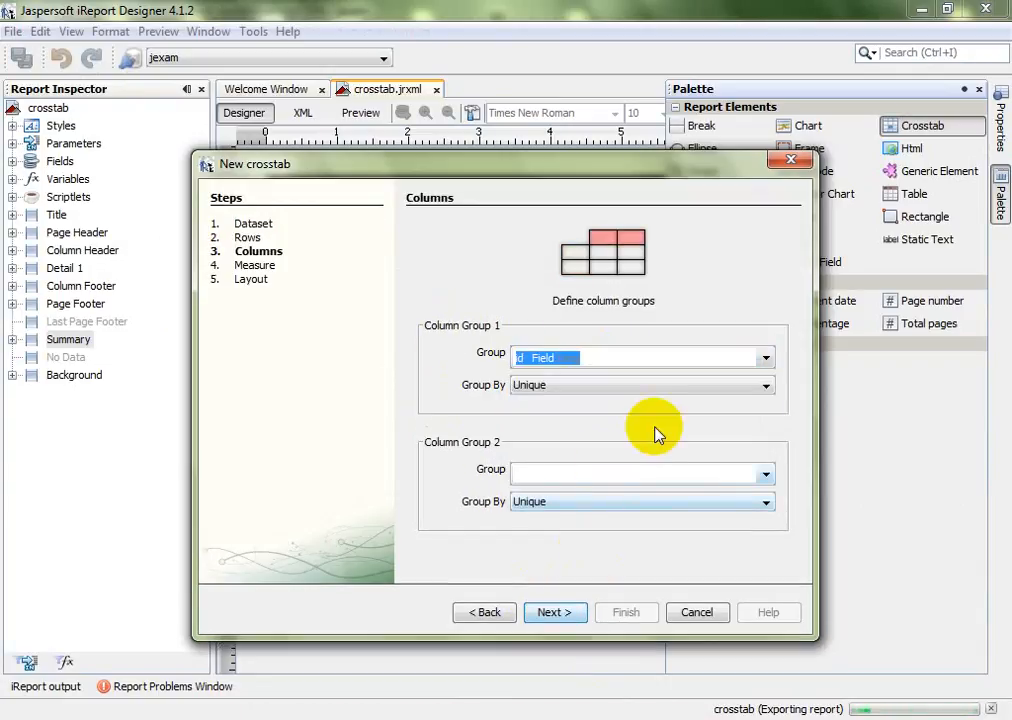
Step: Set the first column group to the department field, recheck the row group and continue to the measure settings
left_click(766, 360)
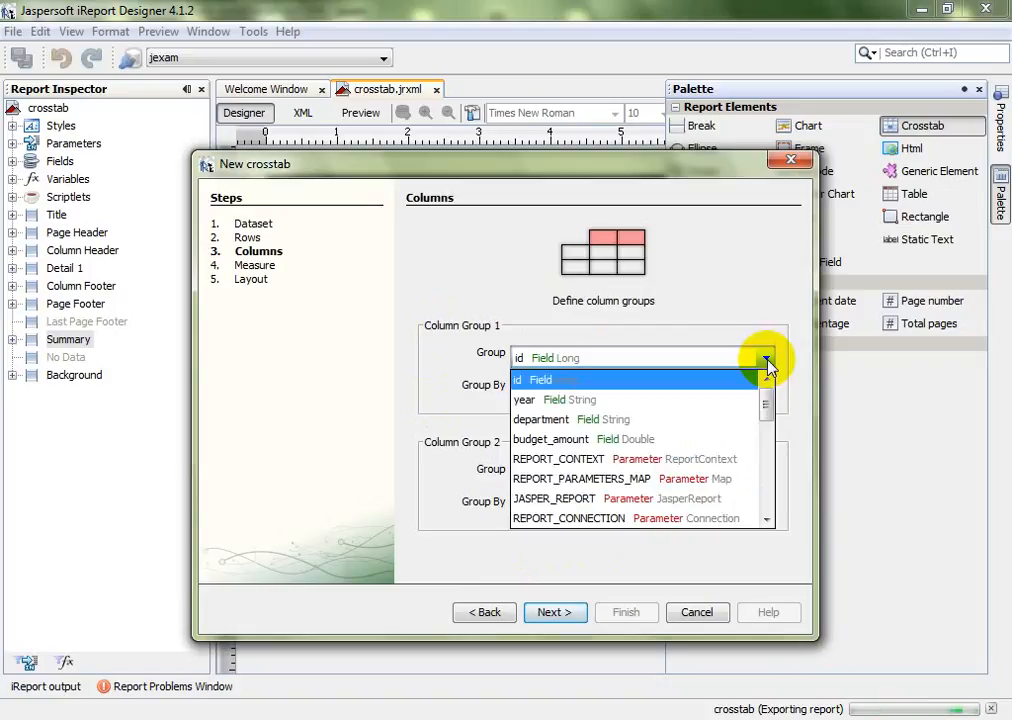
left_click(623, 420)
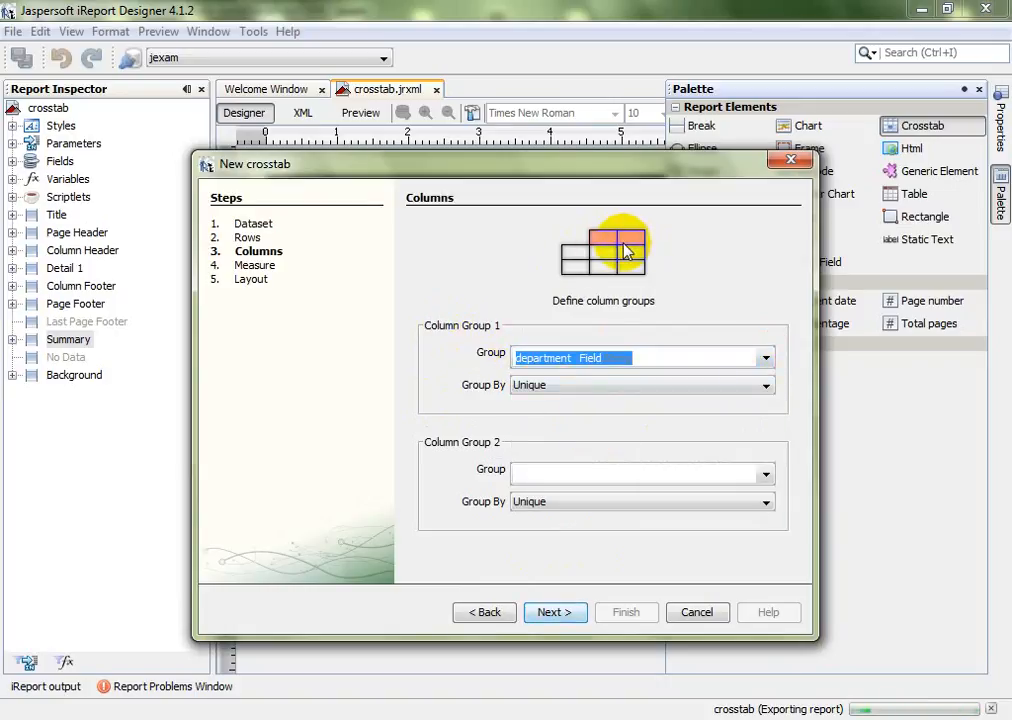
left_click(483, 610)
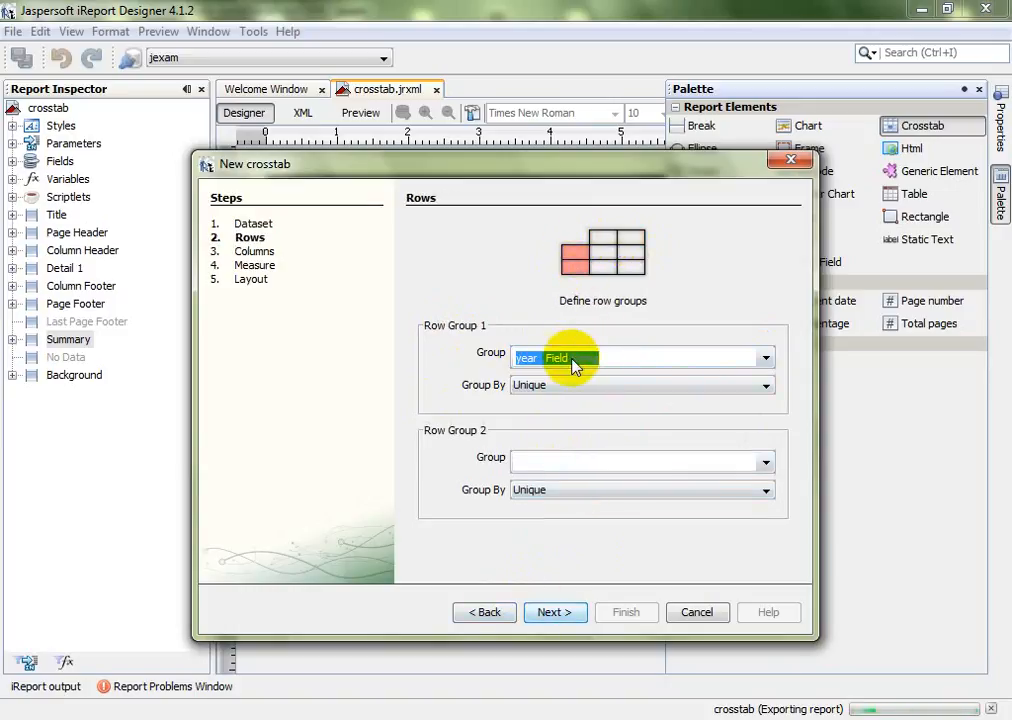
left_click(555, 608)
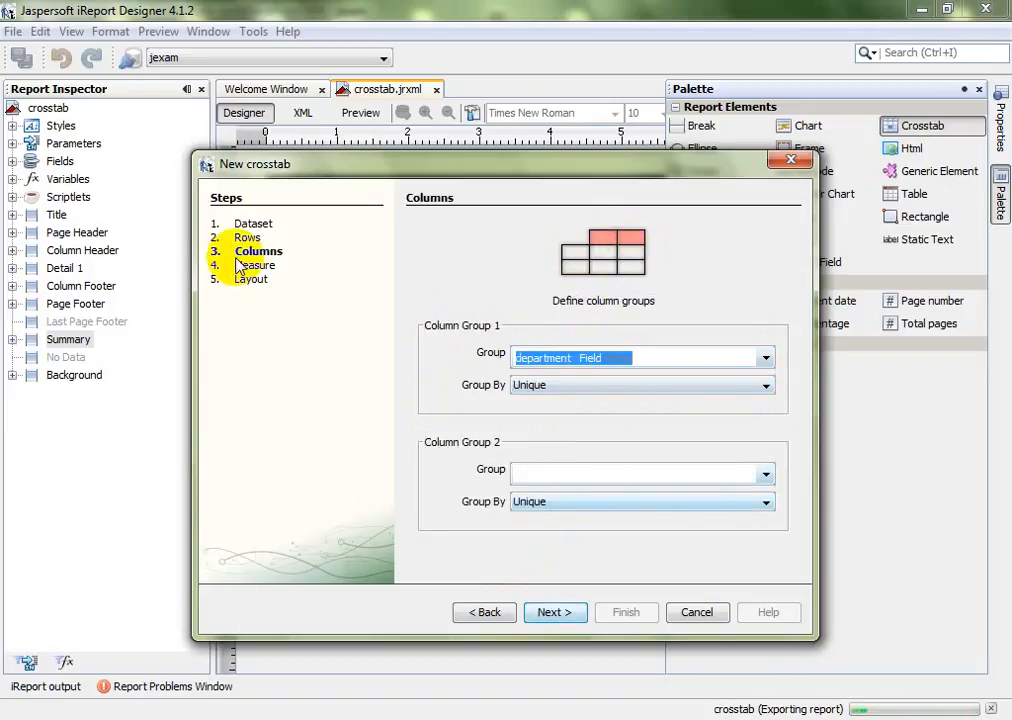
left_click(551, 612)
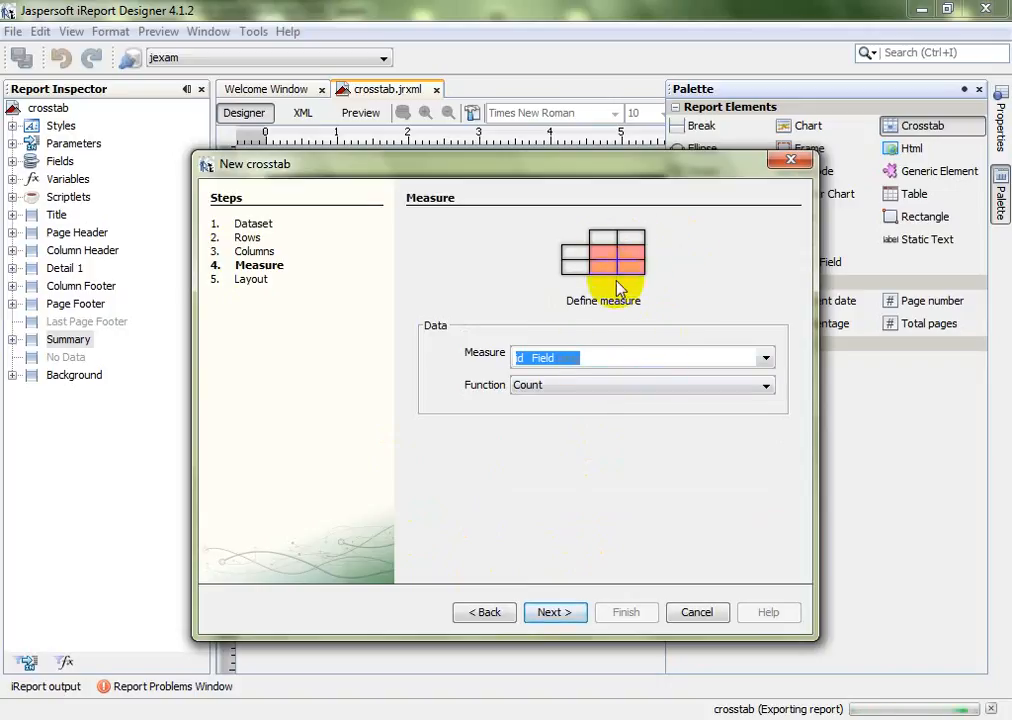
Step: Define budget_amount as the crosstab measure with the Sum function and continue to the layout settings
left_click(766, 358)
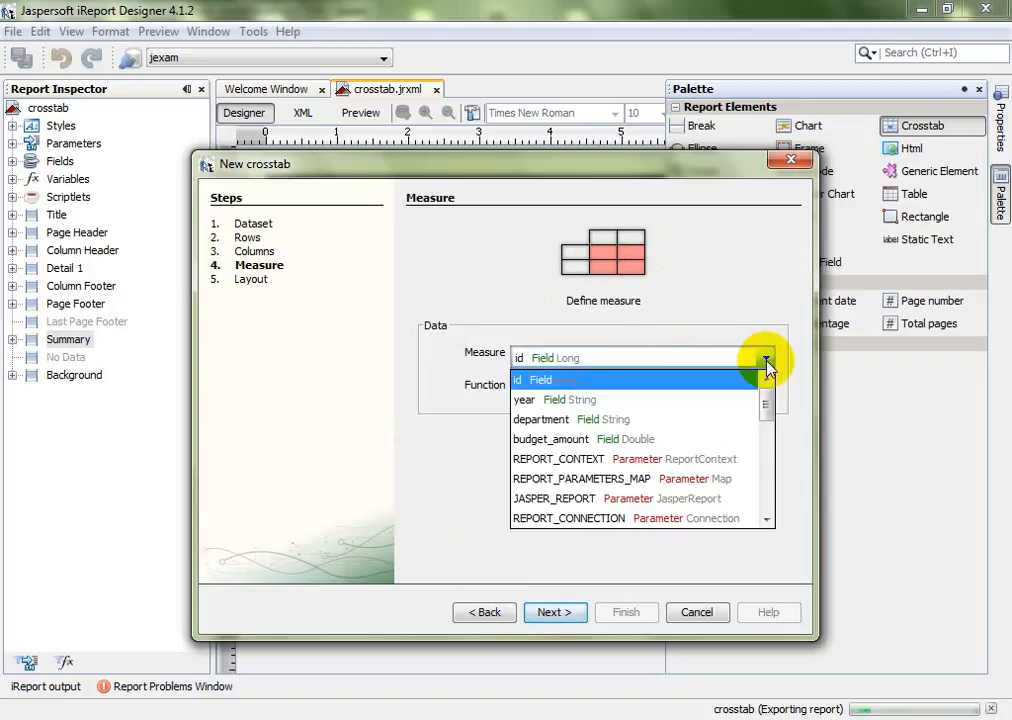
left_click(611, 443)
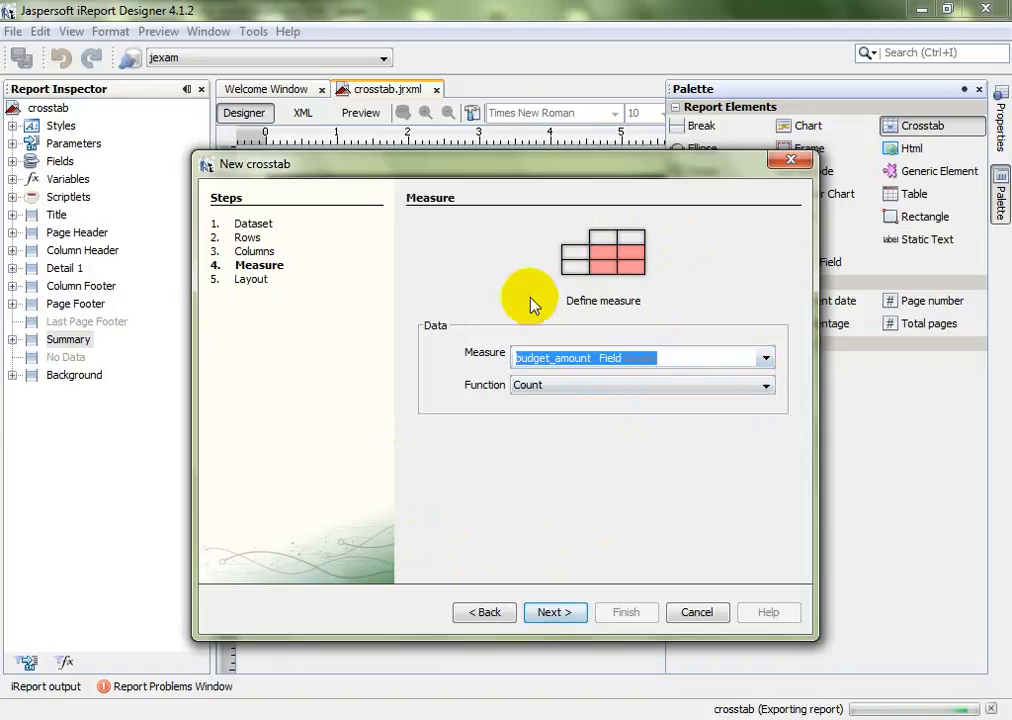
left_click(768, 387)
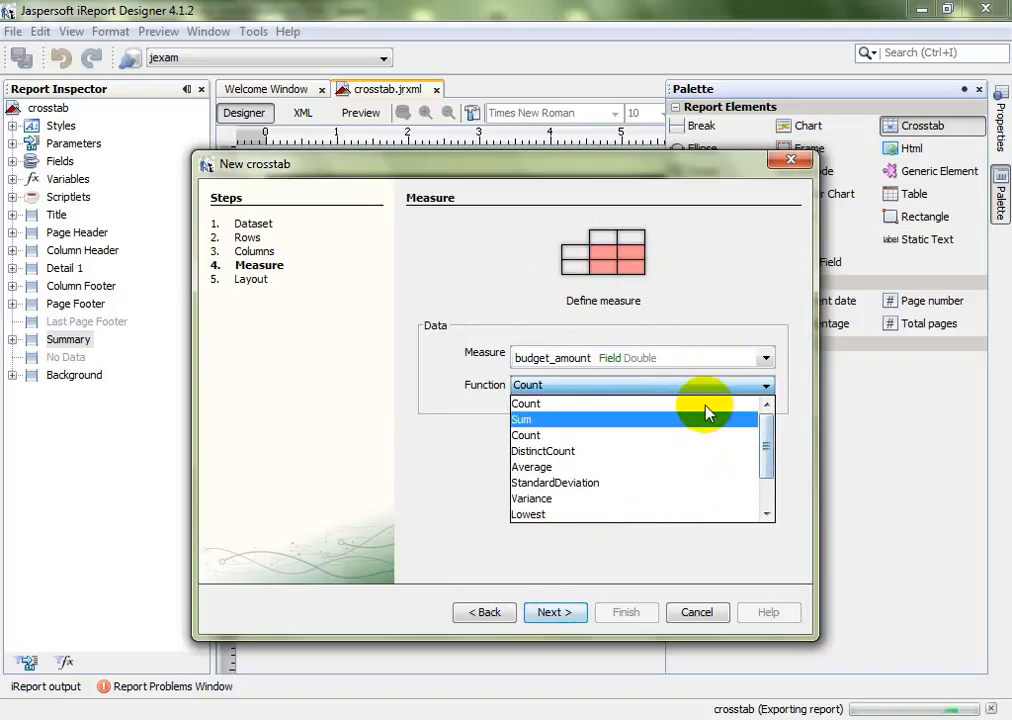
left_click(604, 420)
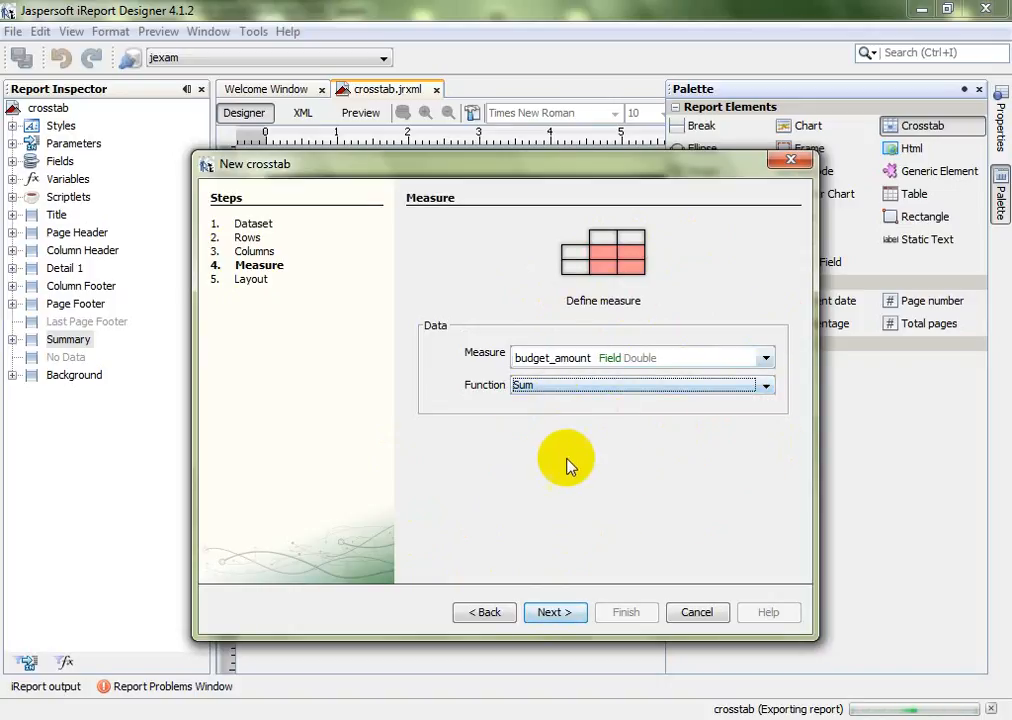
left_click(572, 618)
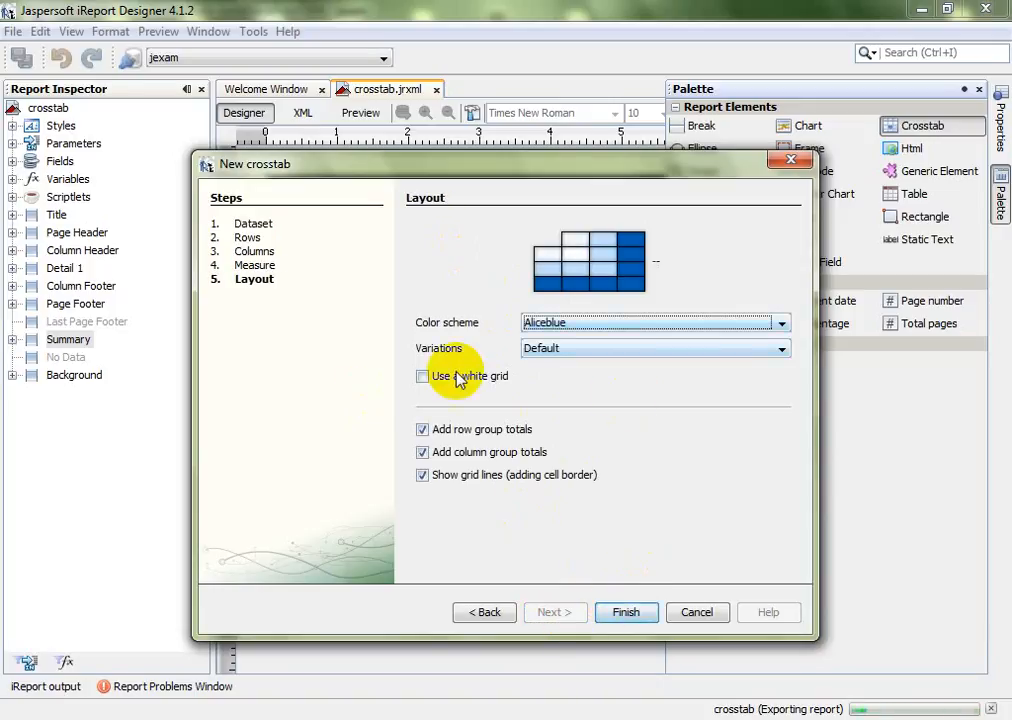
Step: Try the Aqua color scheme, return to Aliceblue and finish creating the crosstab
left_click(781, 325)
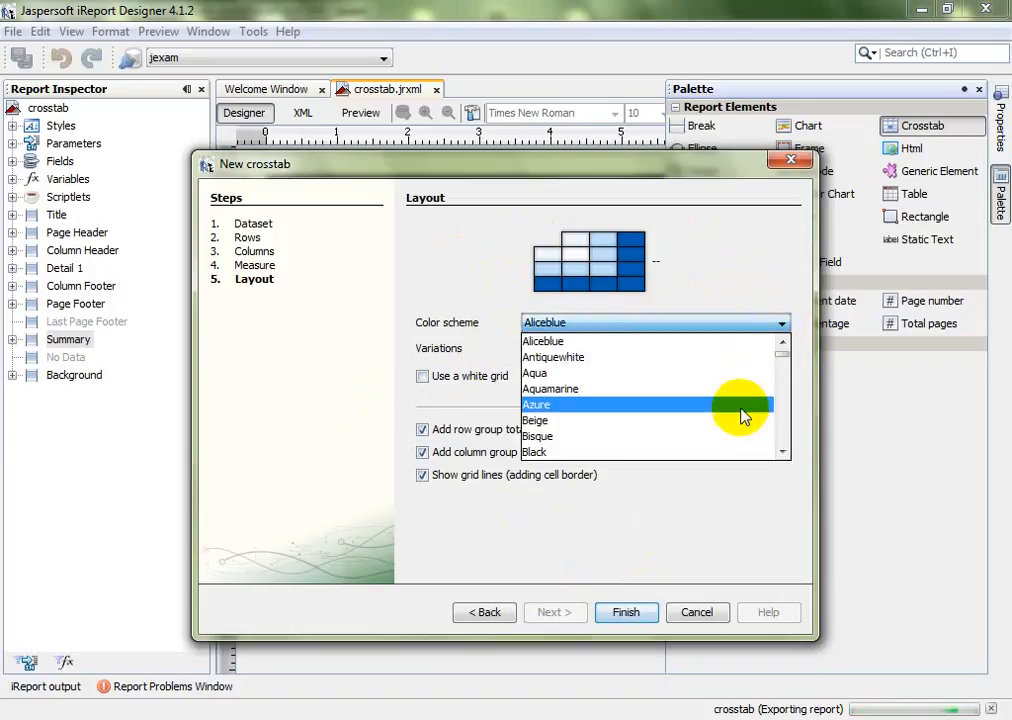
left_click(740, 374)
left_click(780, 325)
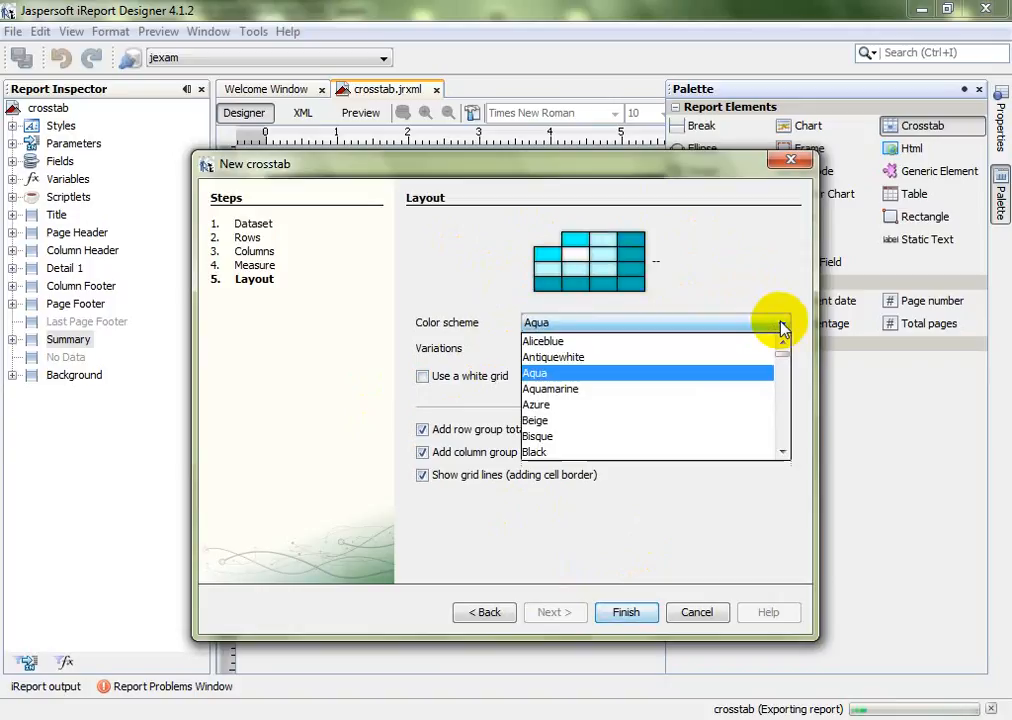
left_click(753, 343)
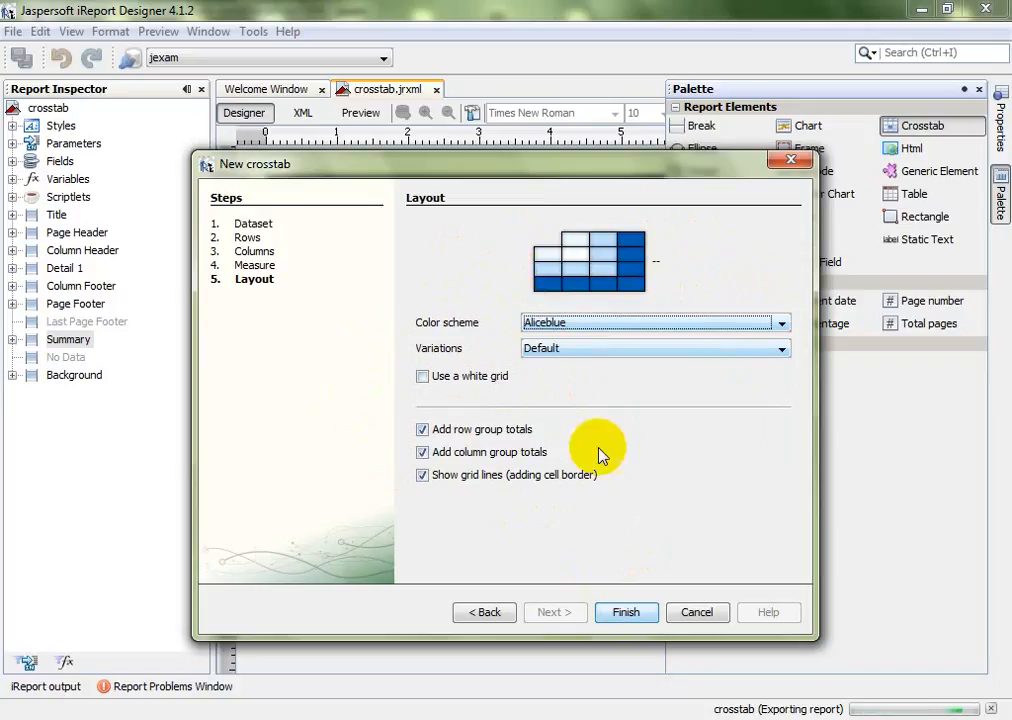
left_click(628, 611)
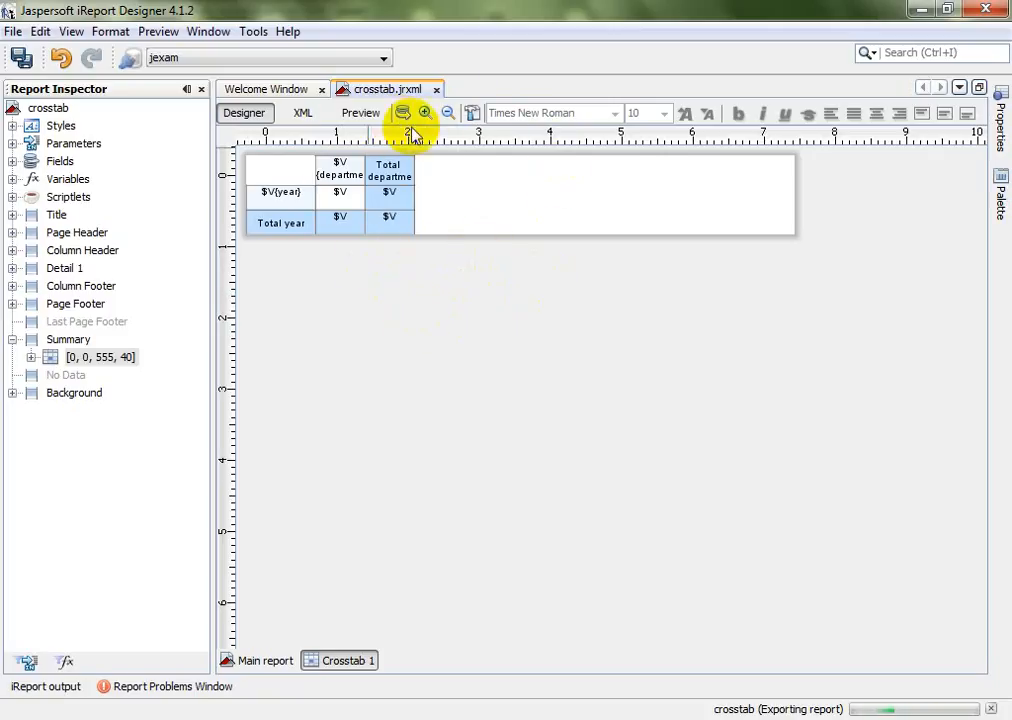
Step: Compare the Crosstab 1 design with the main report layout and preview the report
left_click(264, 664)
left_click(349, 664)
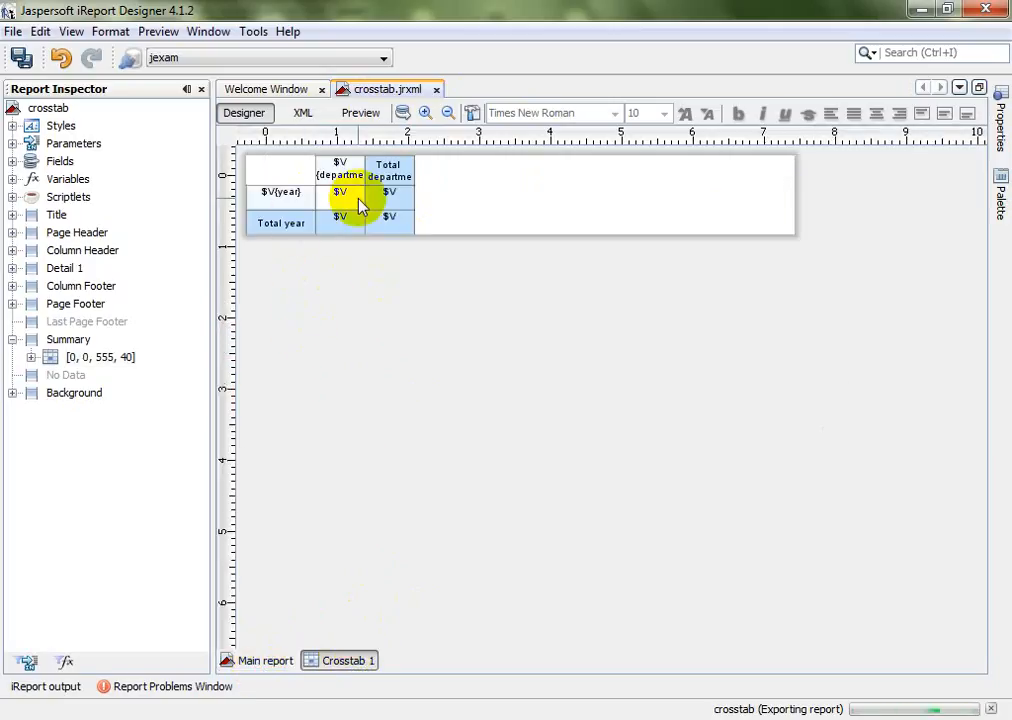
left_click(262, 661)
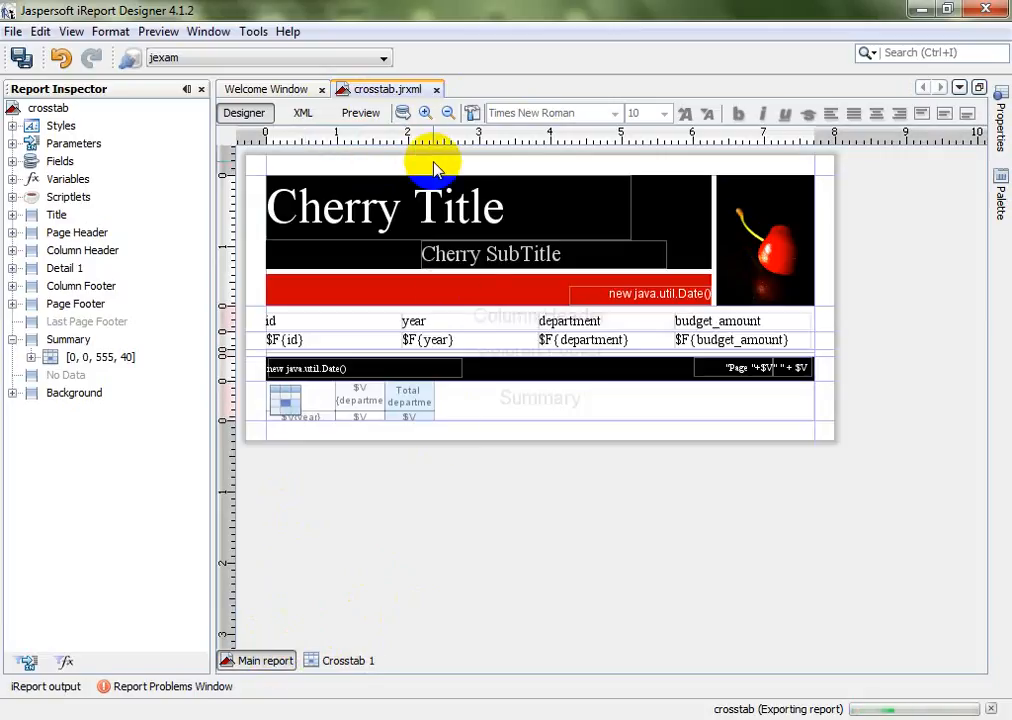
left_click(374, 119)
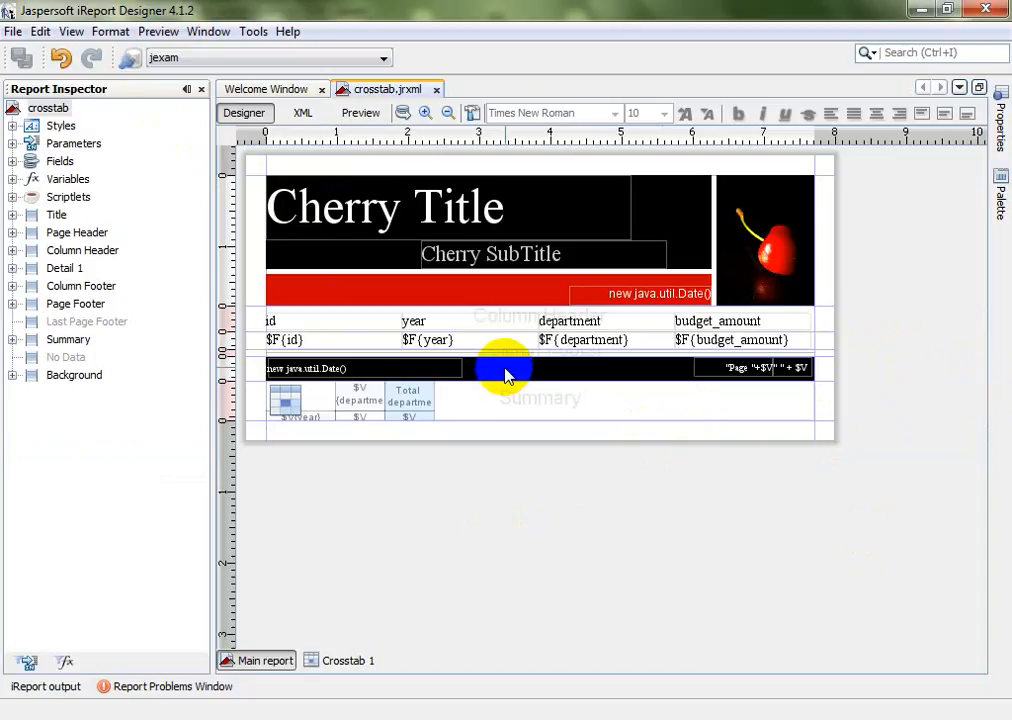
Step: Select the crosstab in the Summary band, view the report's XML source briefly and return to the design view
left_click(403, 419)
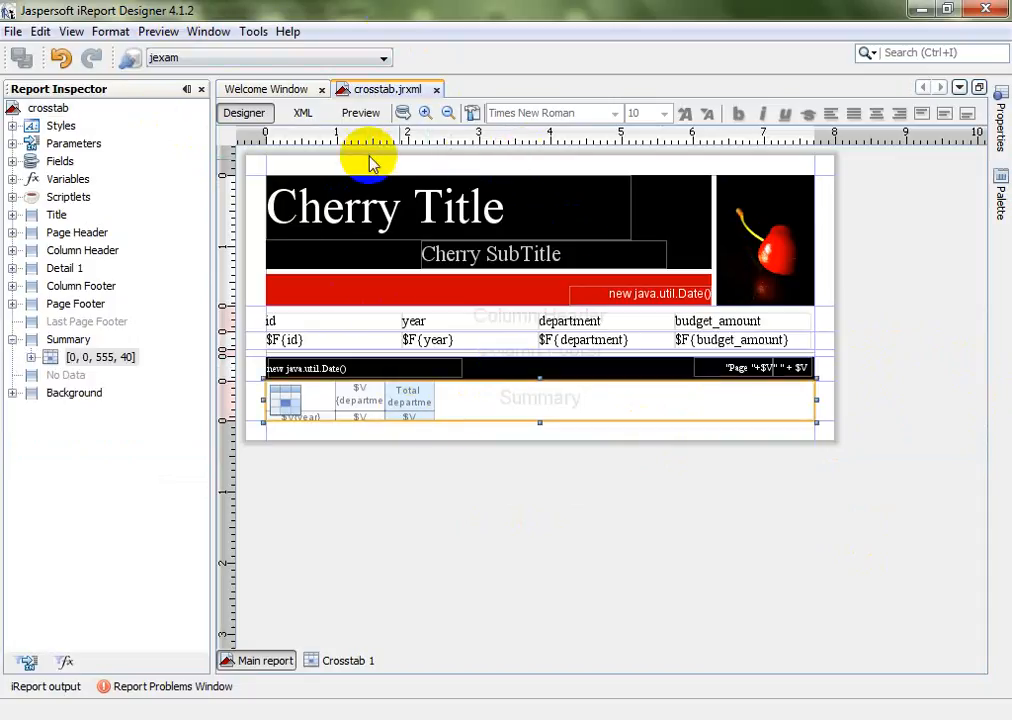
left_click(303, 115)
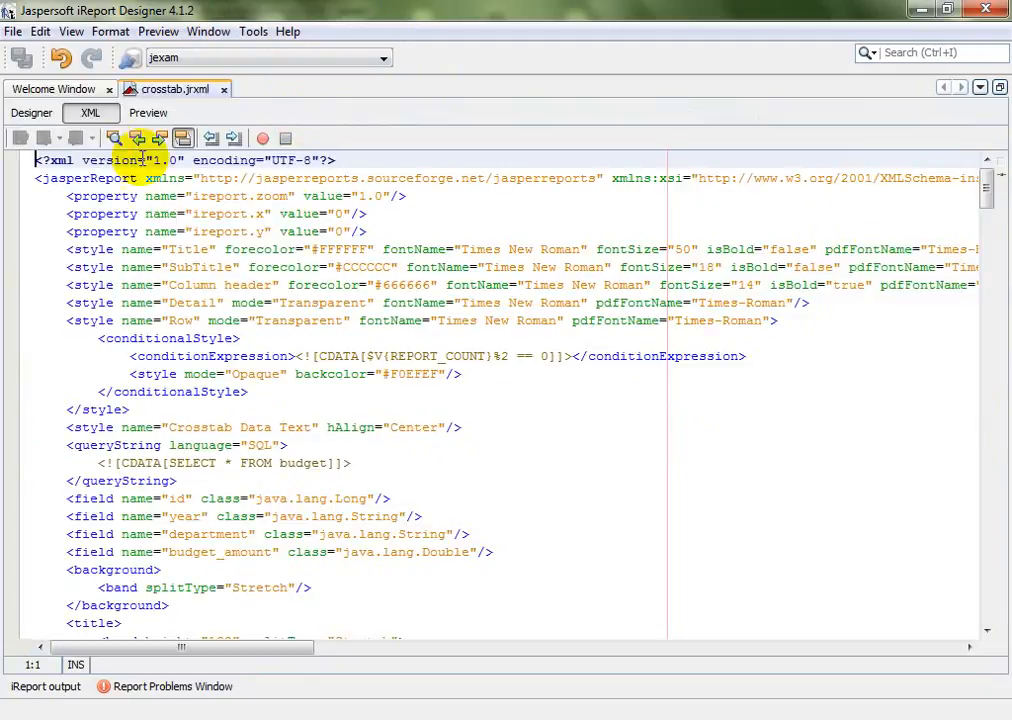
left_click(38, 117)
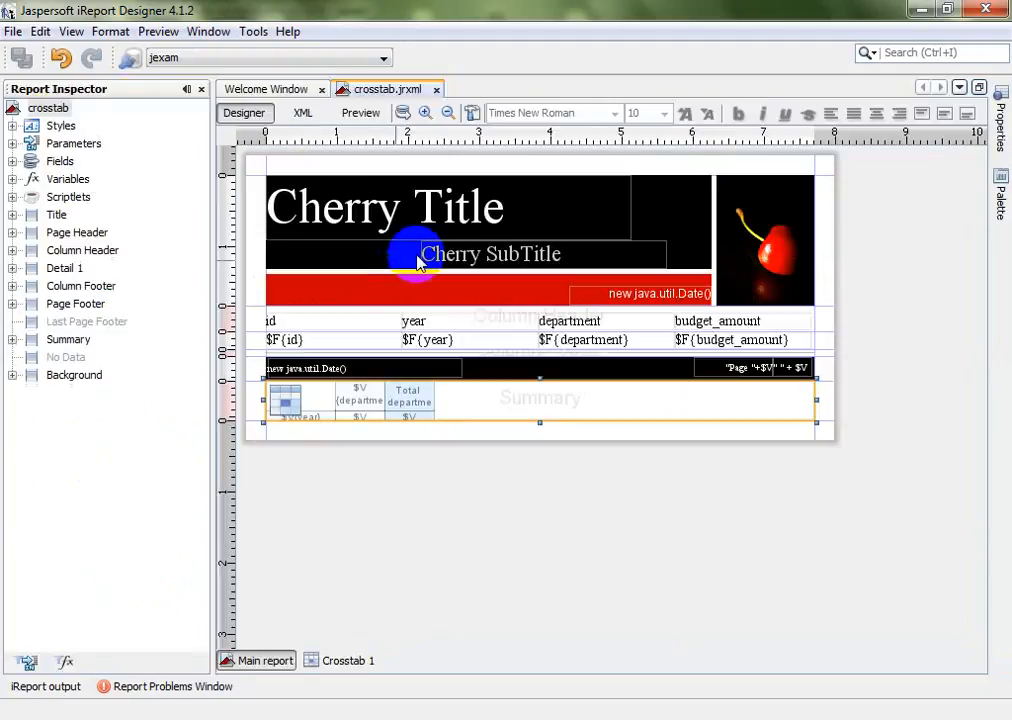
left_click(408, 410)
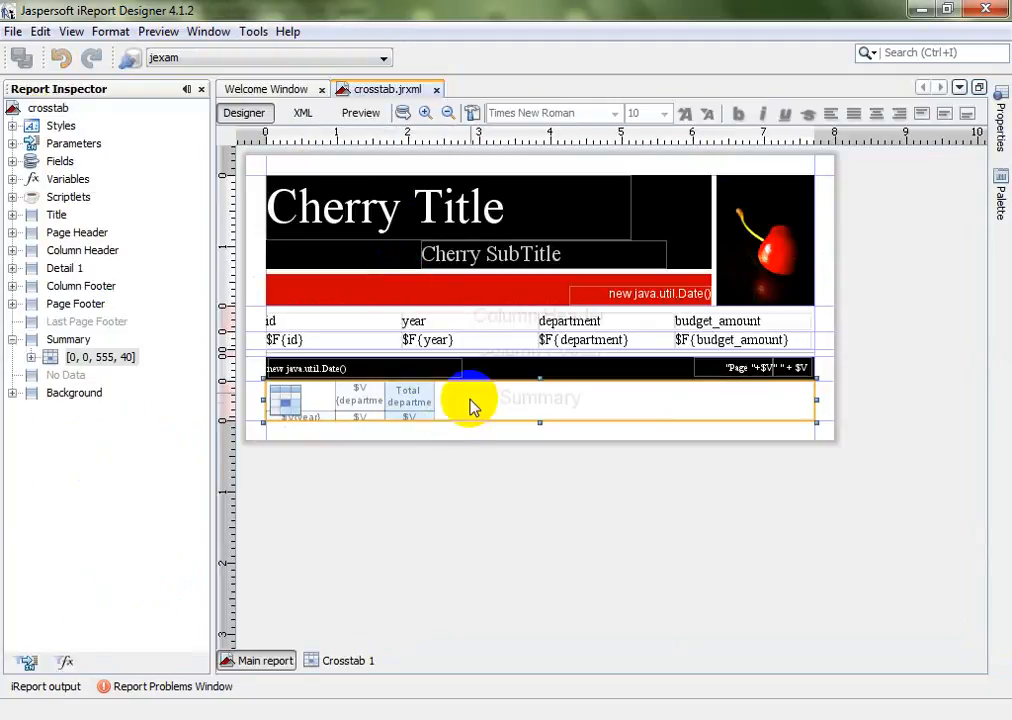
Step: Examine the crosstab definition in the XML source, from the summary element to the year row group's bucket expression
left_click(305, 115)
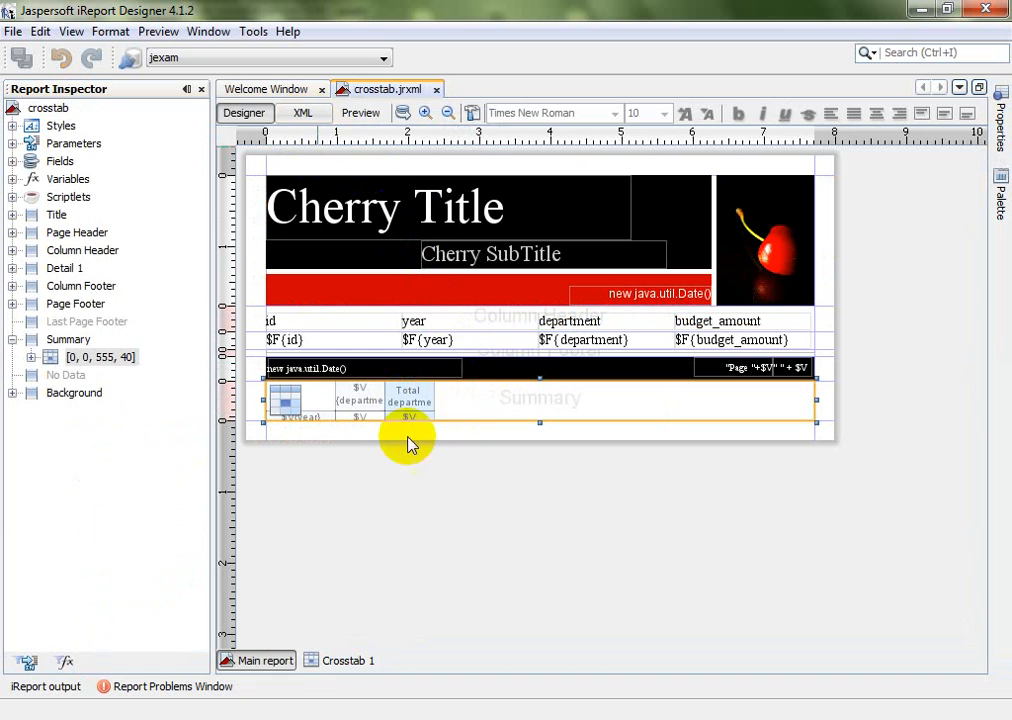
scroll(250, 479, "down", 20)
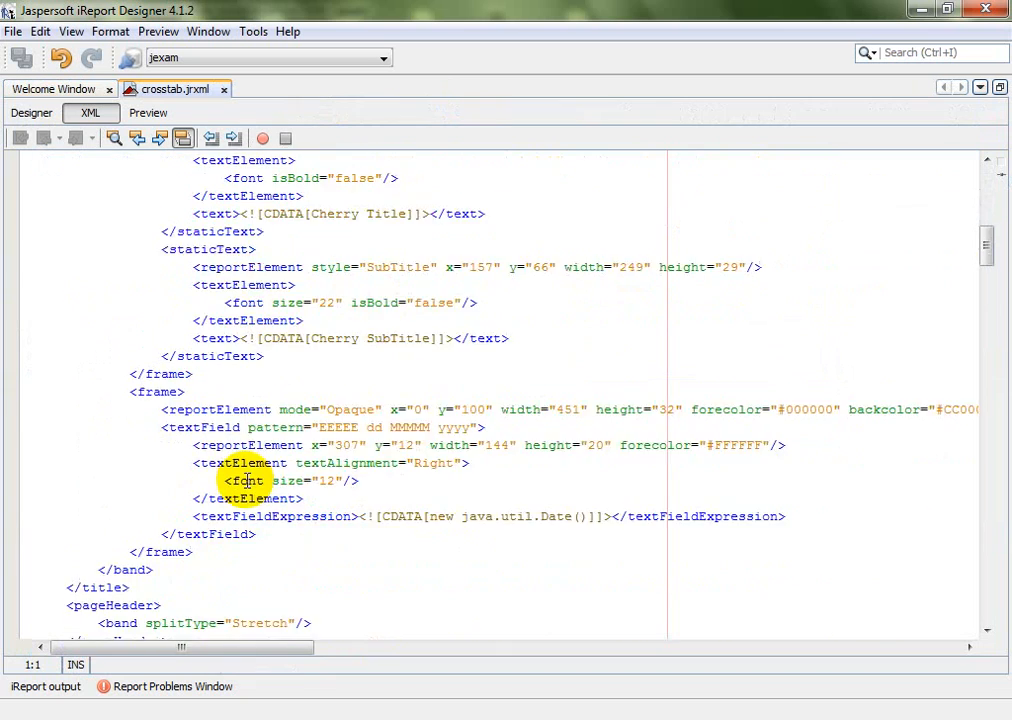
scroll(248, 481, "down", 20)
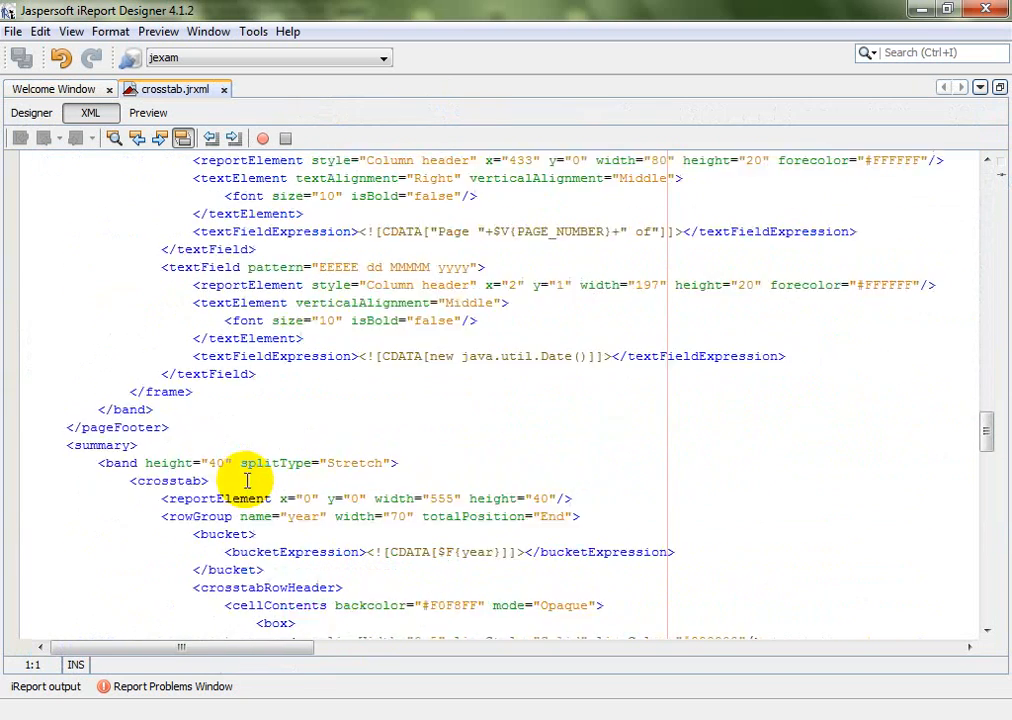
scroll(200, 465, "down", 3)
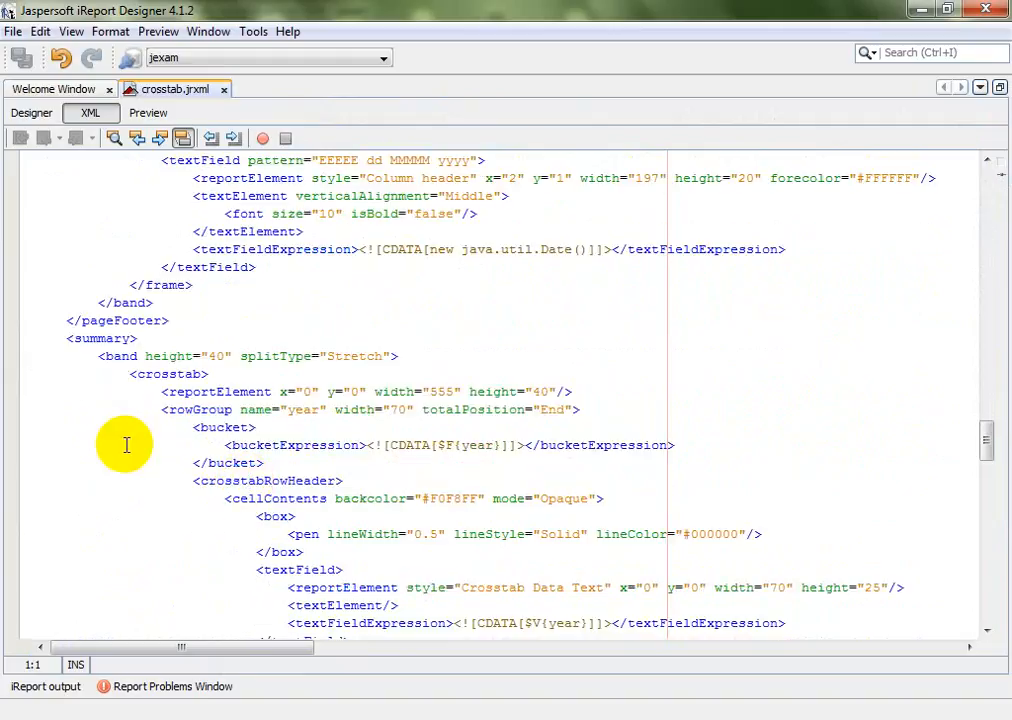
left_click(108, 232)
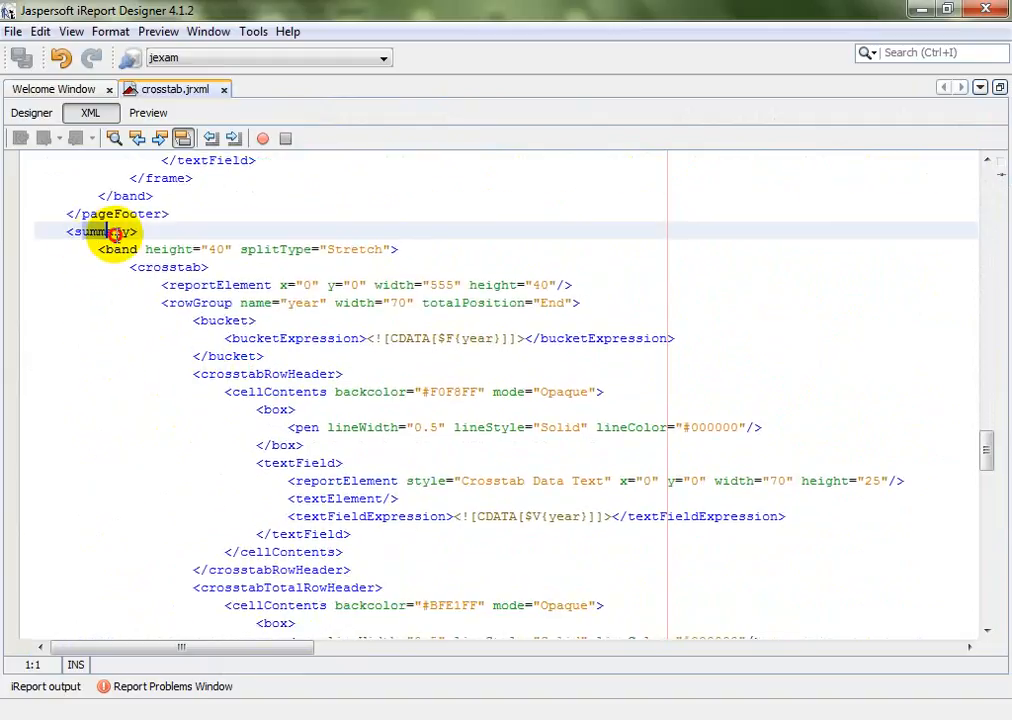
left_click(110, 249)
left_click(213, 267)
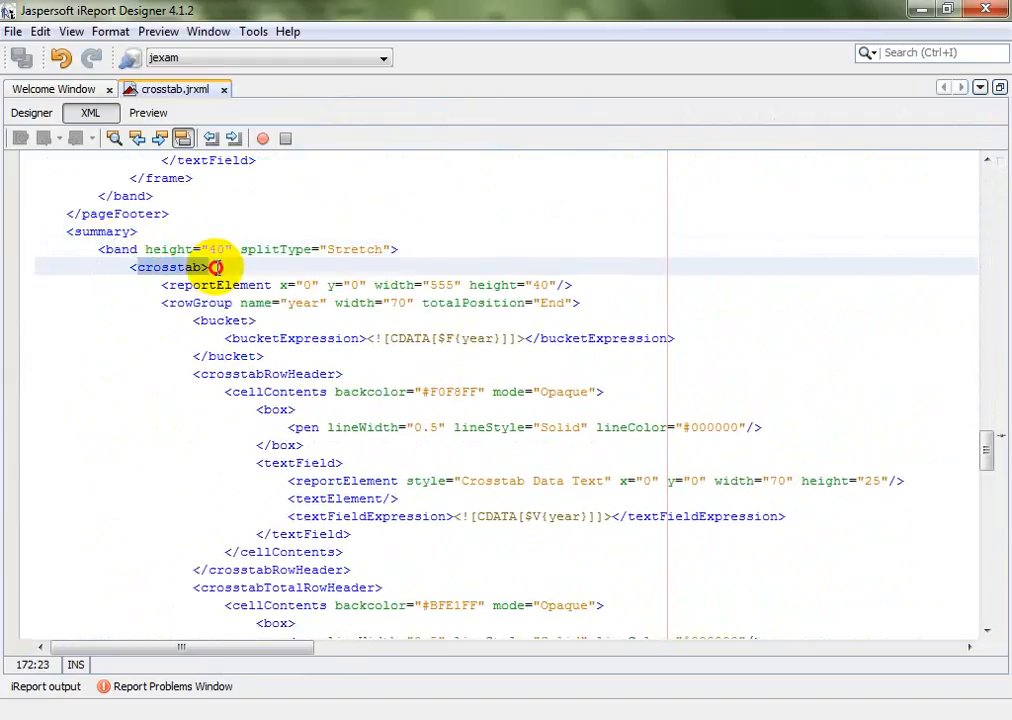
left_click(245, 321)
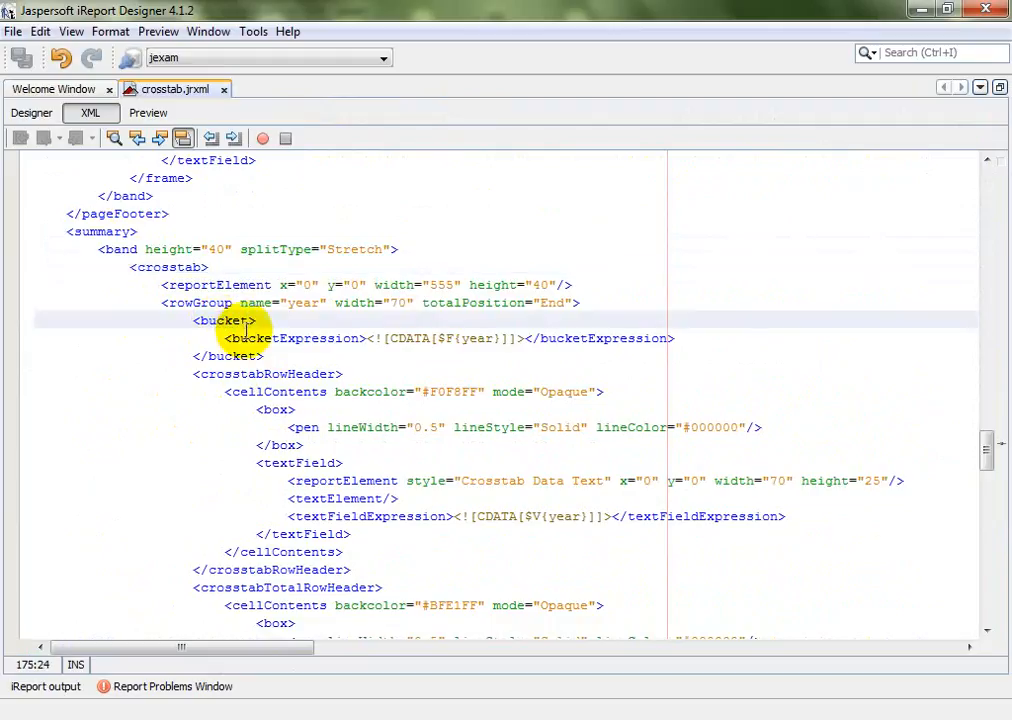
left_click(486, 338)
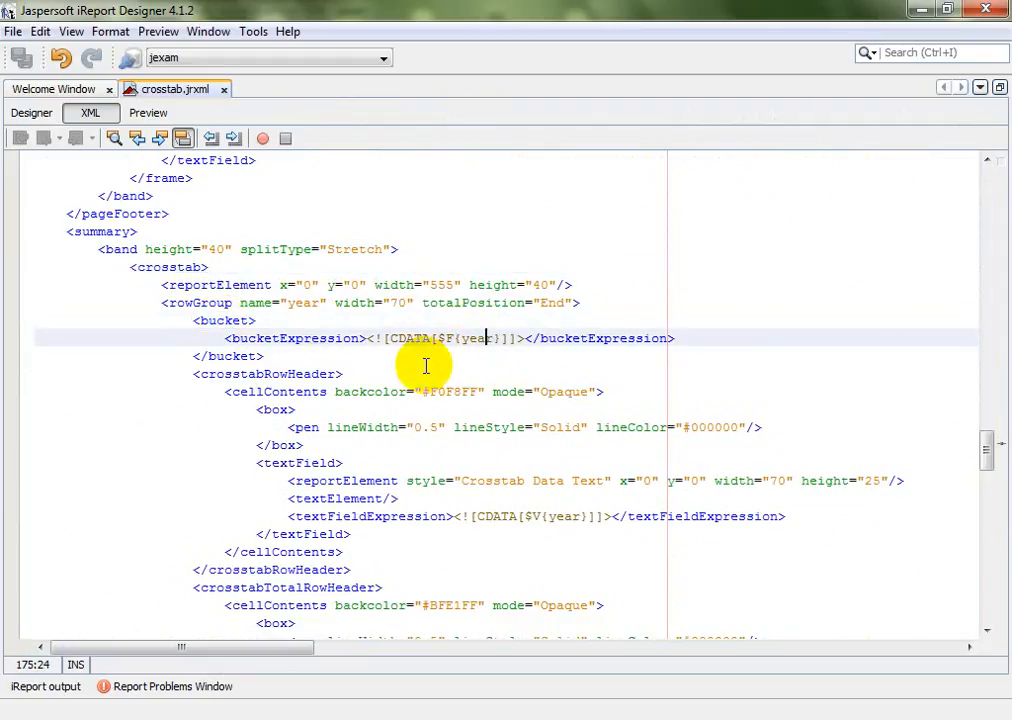
Step: Add the attribute class="java.lang.String" to the year row group's bucket element in the XML source and return to the design view
left_click(254, 320)
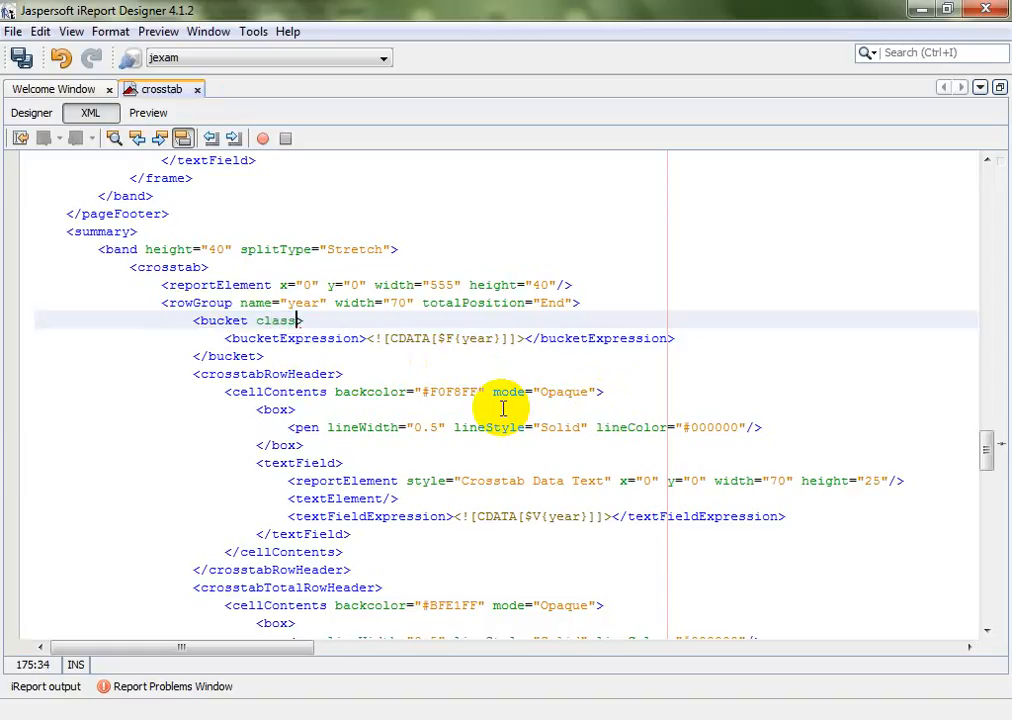
type("class=\"java.lang.String\">")
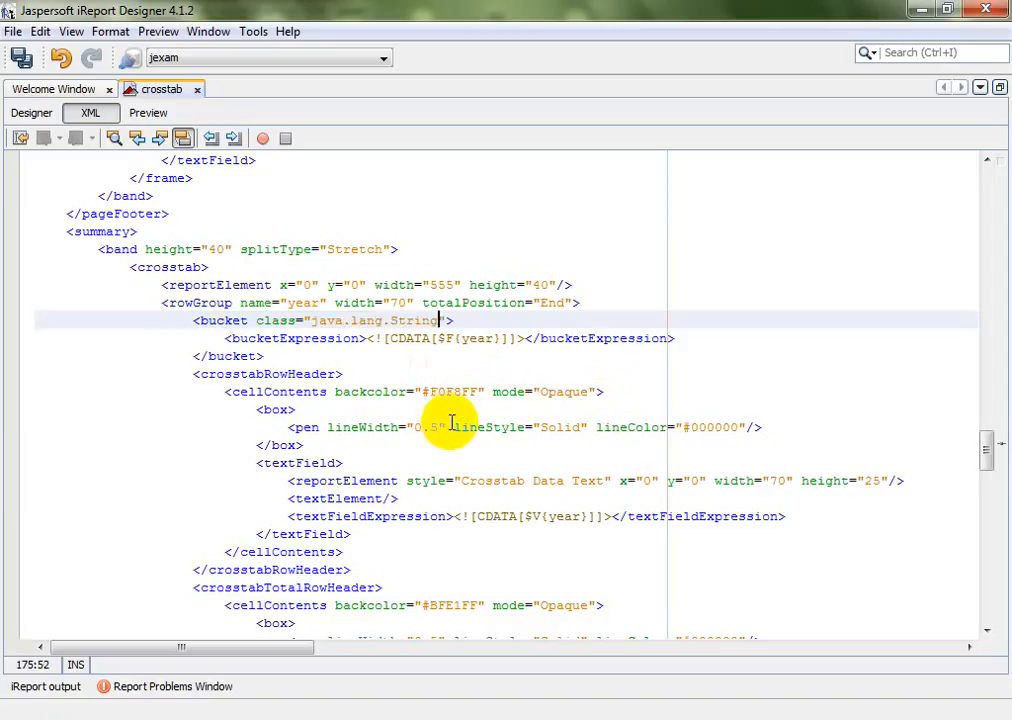
left_click(38, 116)
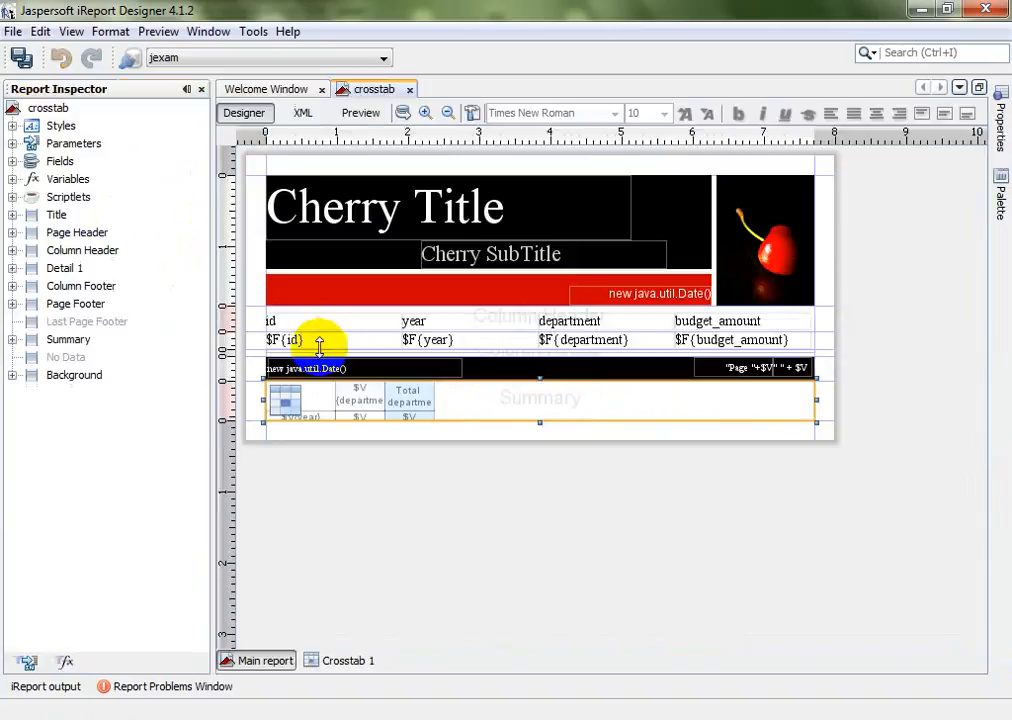
Step: Preview the report and compare the crosstab's year and department sums with the detail rows above it
left_click(361, 115)
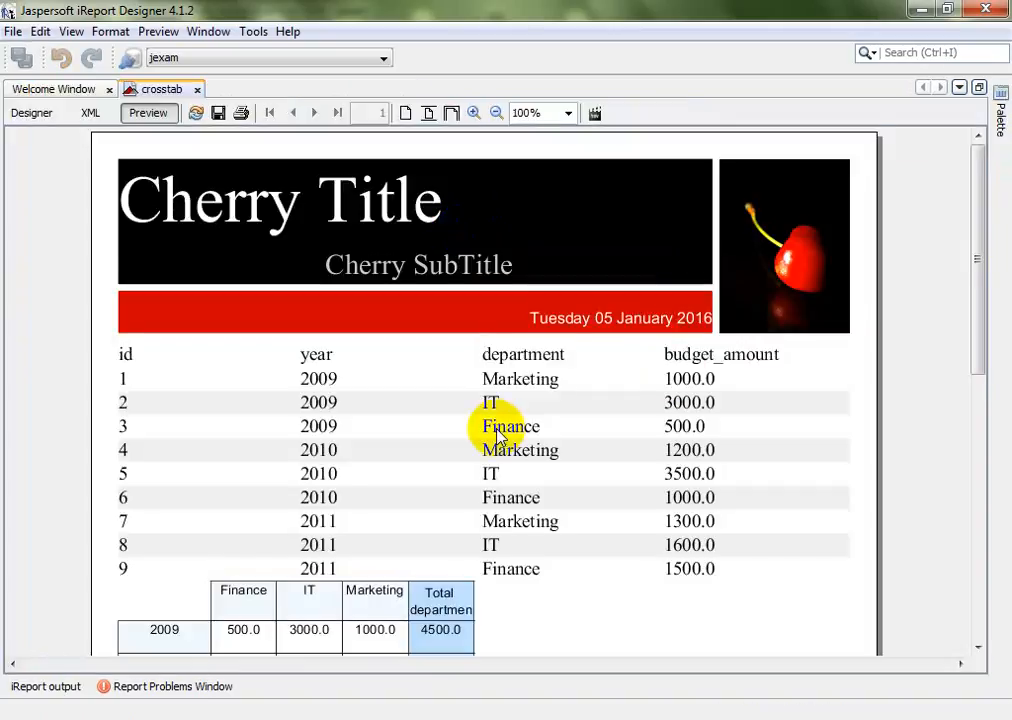
scroll(492, 425, "down", 3)
scroll(507, 350, "down", 2)
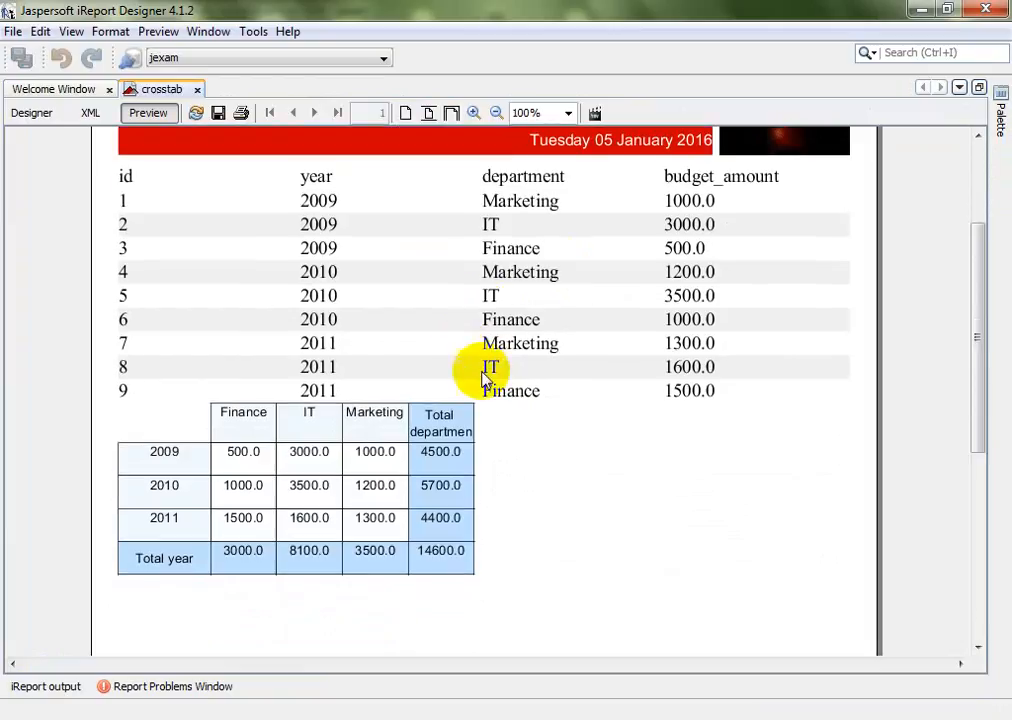
scroll(460, 395, "down", 2)
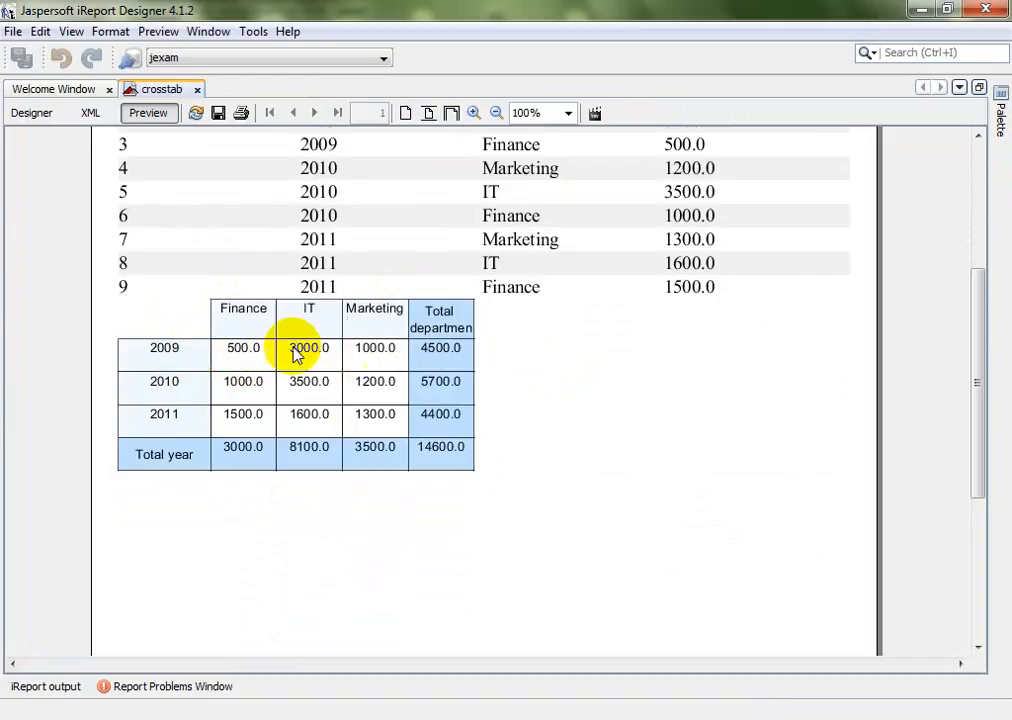
scroll(362, 418, "up", 1)
scroll(362, 418, "up", 1)
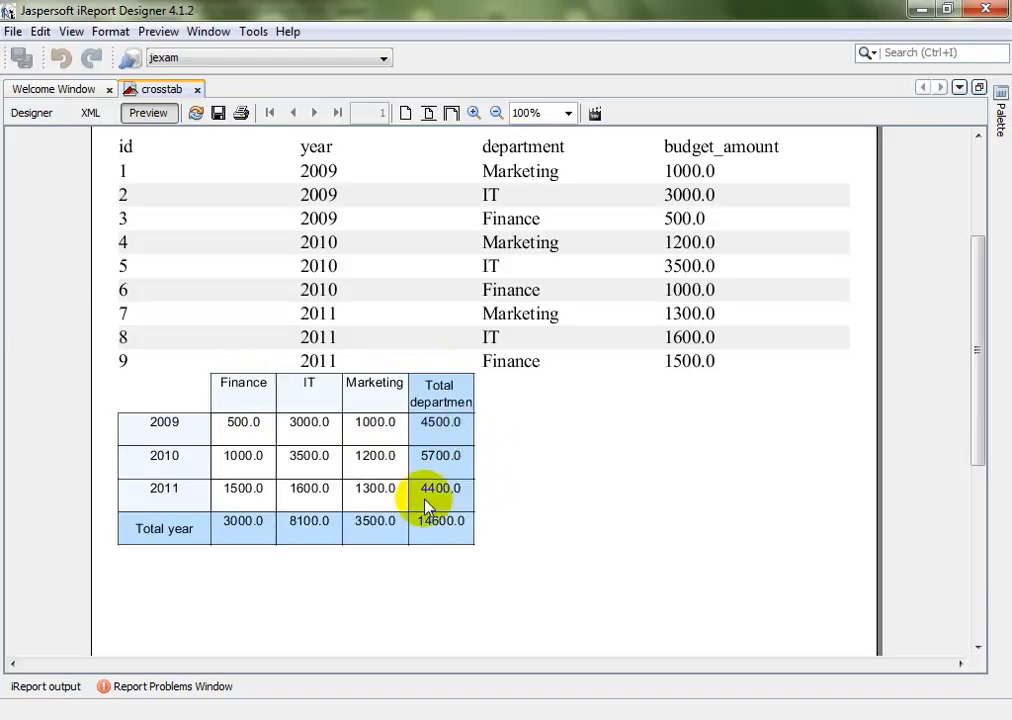
scroll(400, 370, "up", 1)
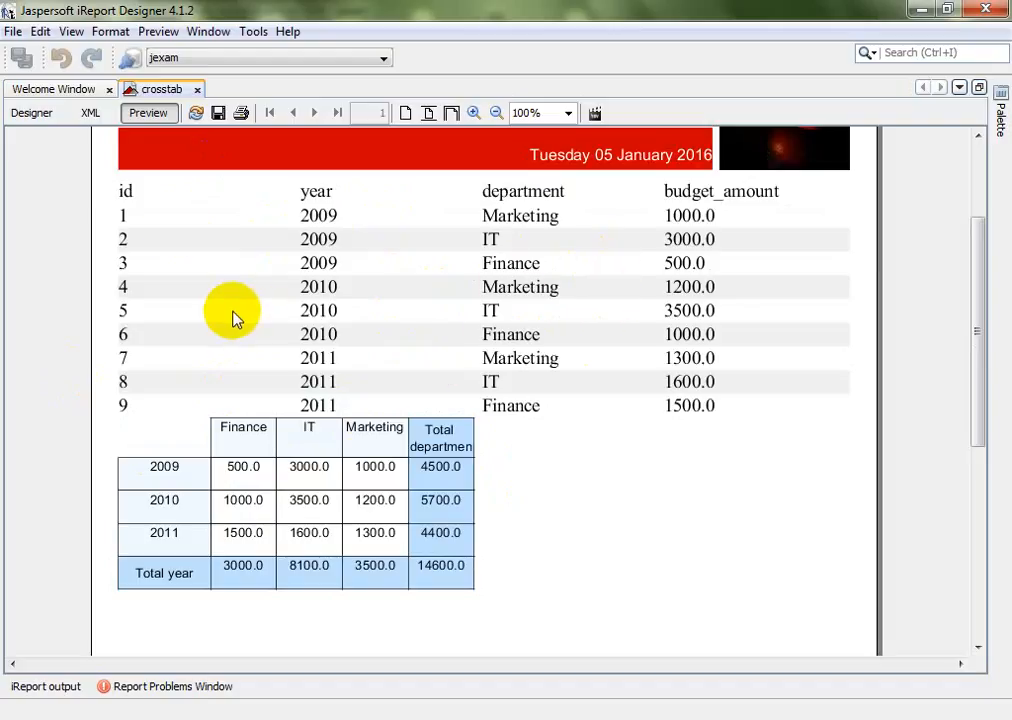
Step: Inspect the year, department and budget_amount detail fields and the Summary crosstab in the design view, and preview the report again
left_click(31, 112)
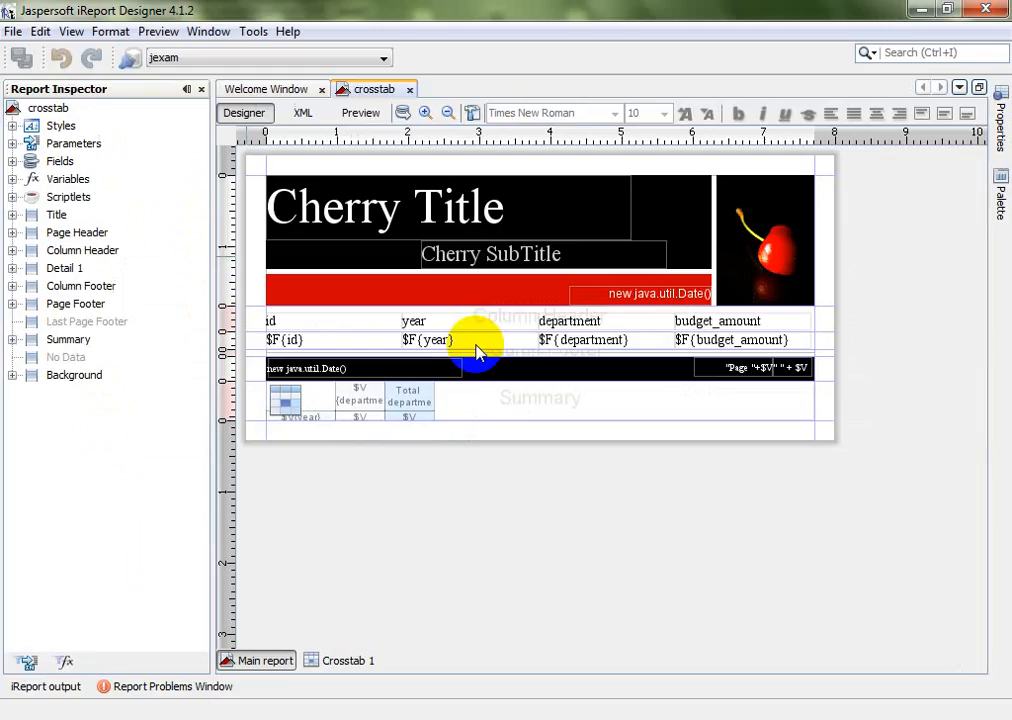
left_click(325, 341)
left_click(430, 341)
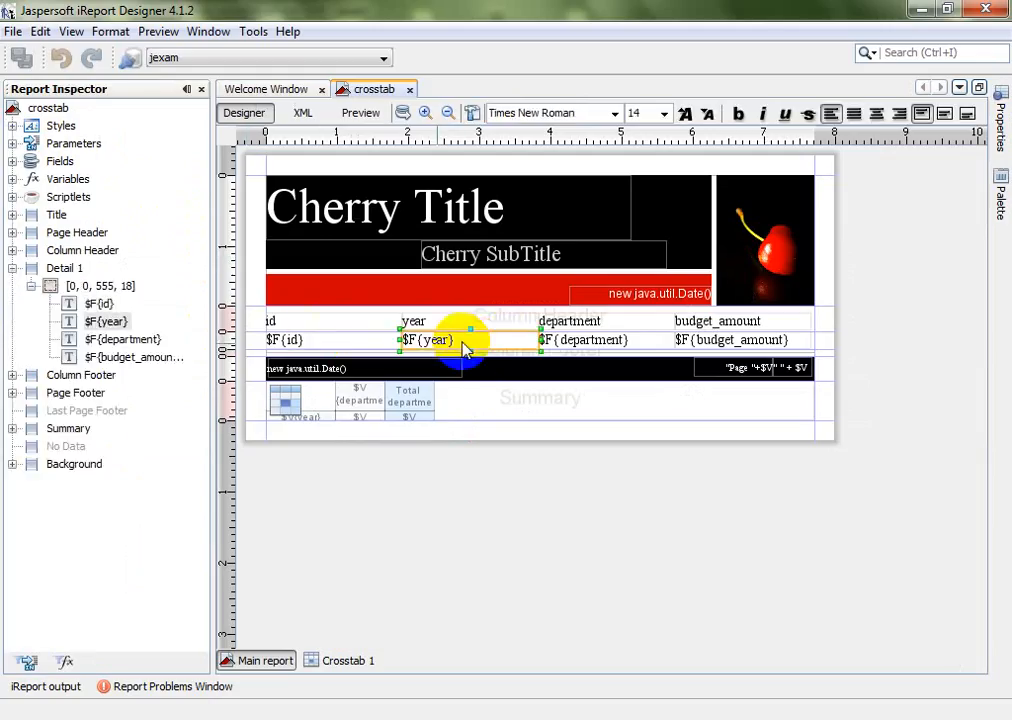
left_click(575, 341)
left_click(705, 342)
left_click(343, 402)
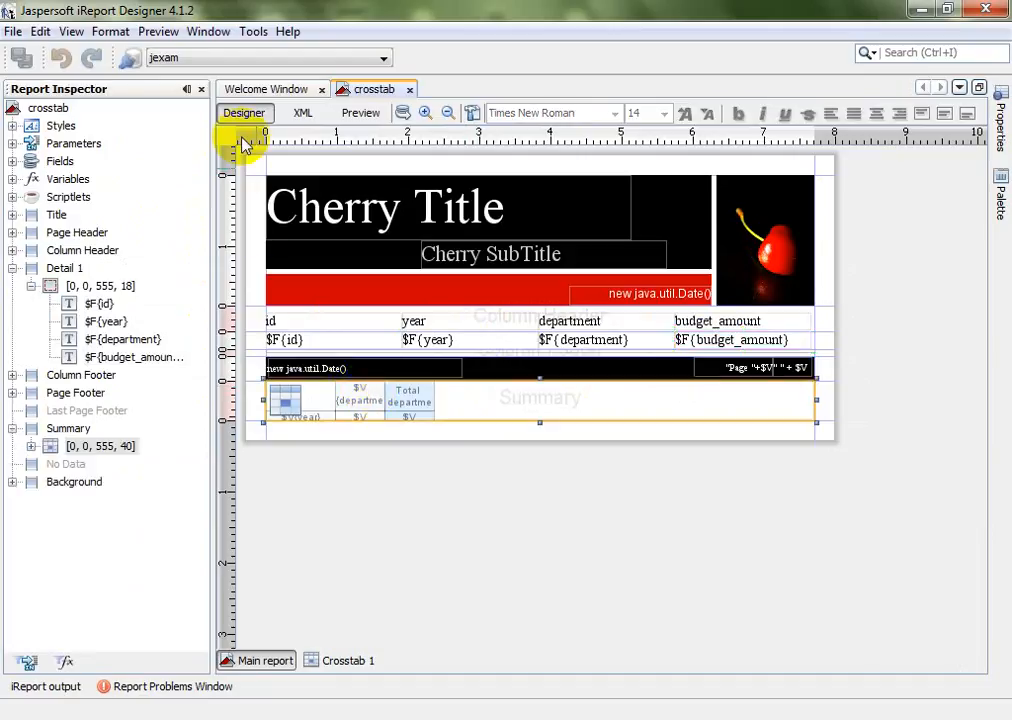
left_click(360, 114)
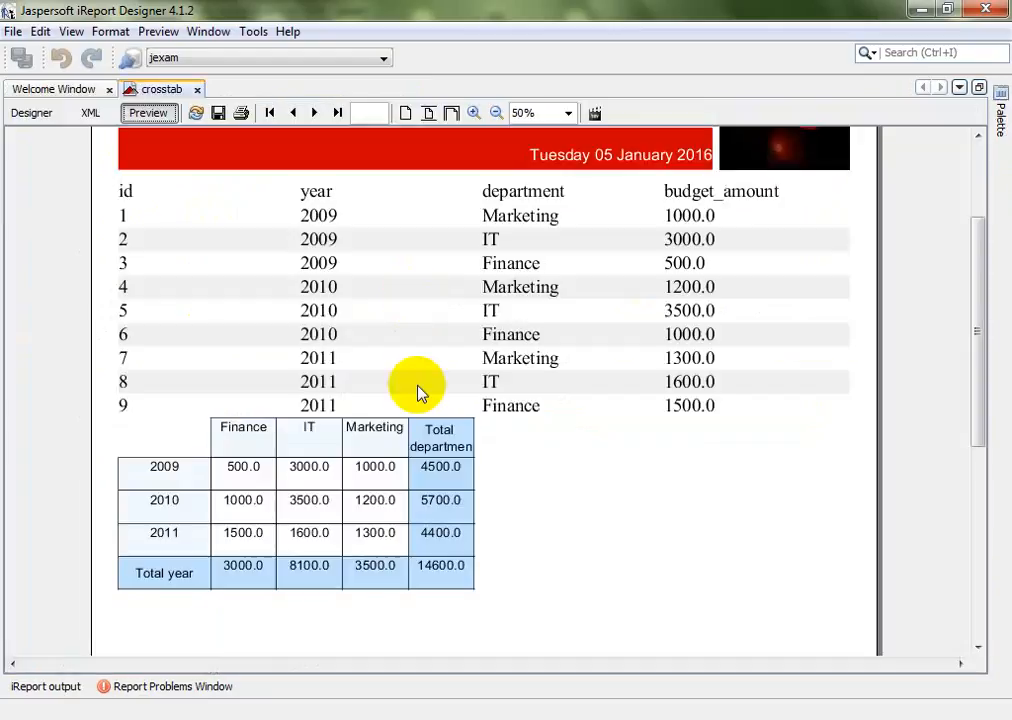